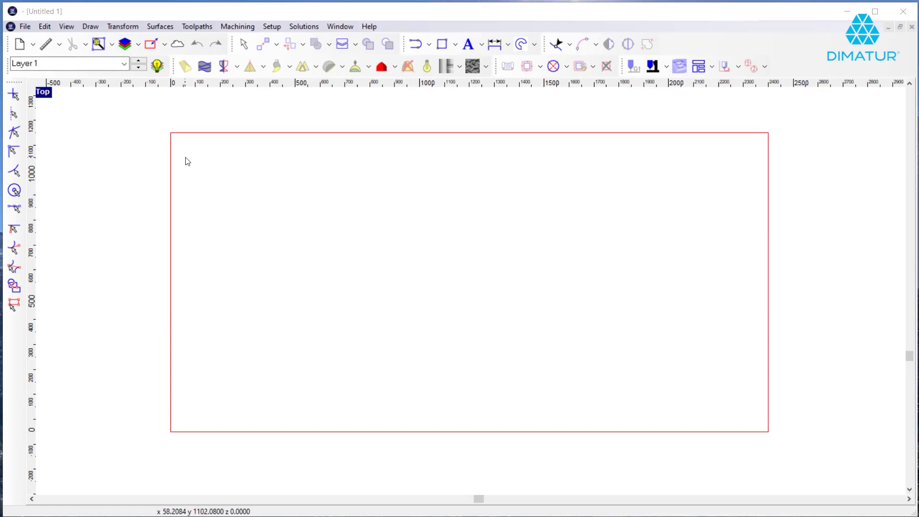
Open the recently used drawing Nest Priority 1.rou.
left_click(25, 26)
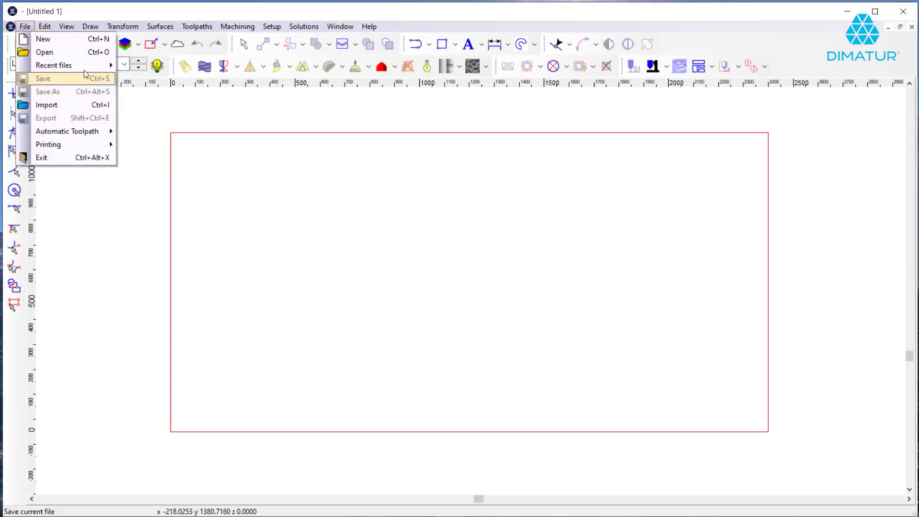
mouse_move(72, 65)
left_click(187, 65)
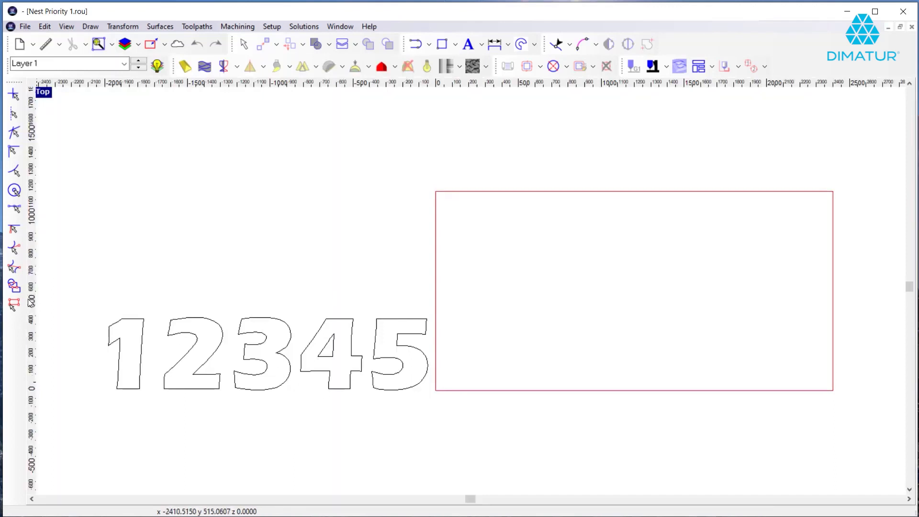
Nest the five numerals 1 to 5 on the plate with a quantity of 5 each, all at priority order 5.
left_click_drag(88, 298, 455, 429)
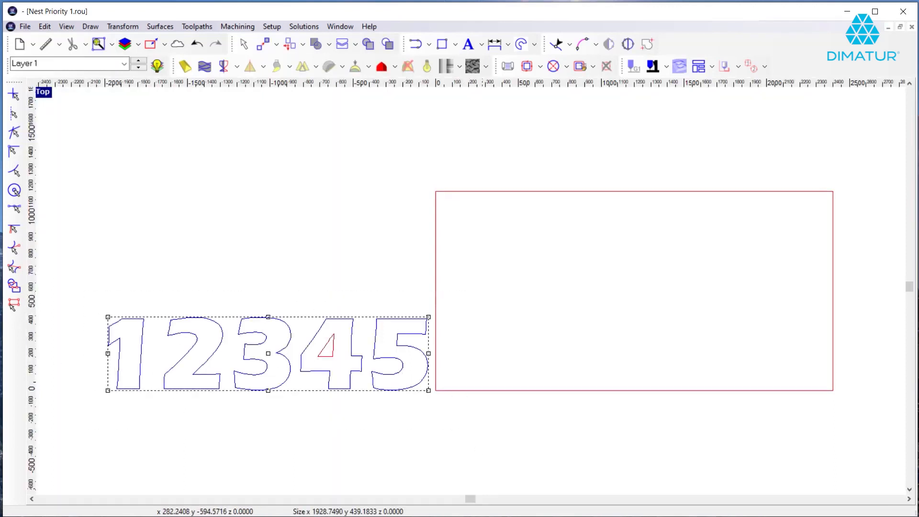
left_click(342, 44)
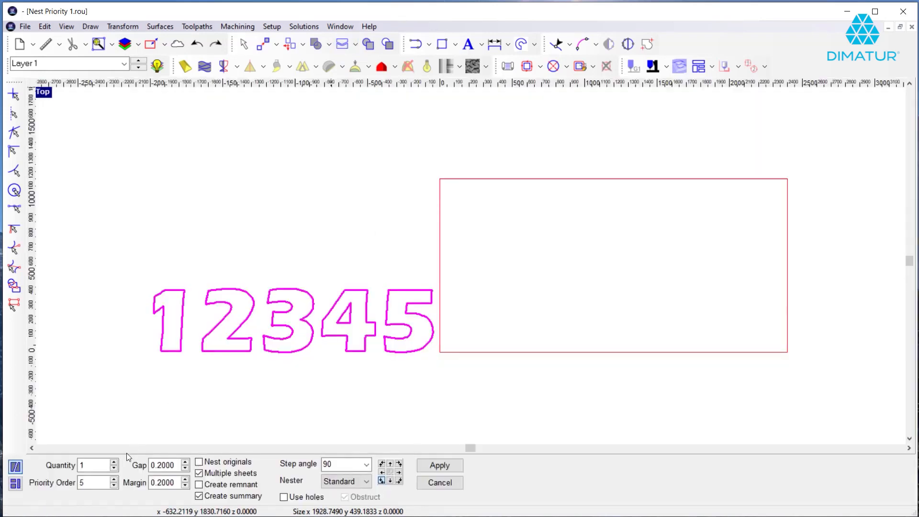
left_click(115, 463)
left_click(440, 466)
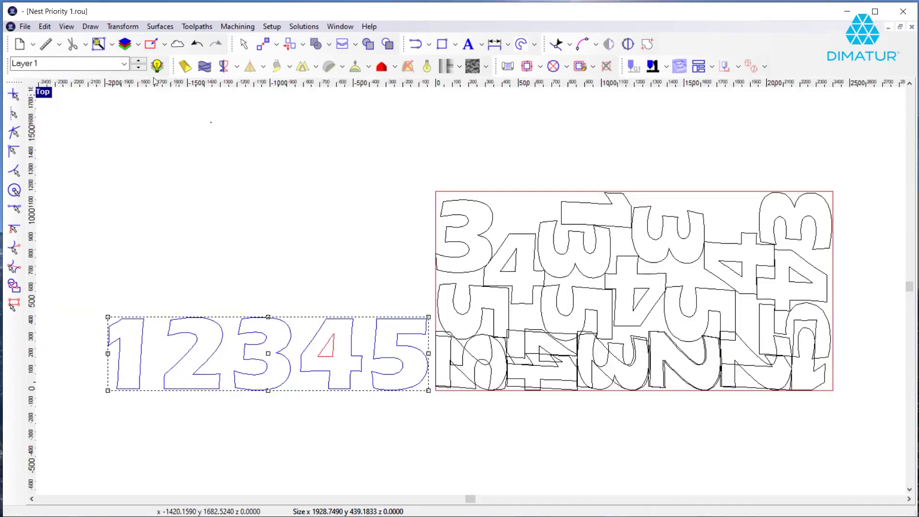
Display only the current layer and inspect the nested parts on nested_1 and on Layer 1.
left_click(157, 66)
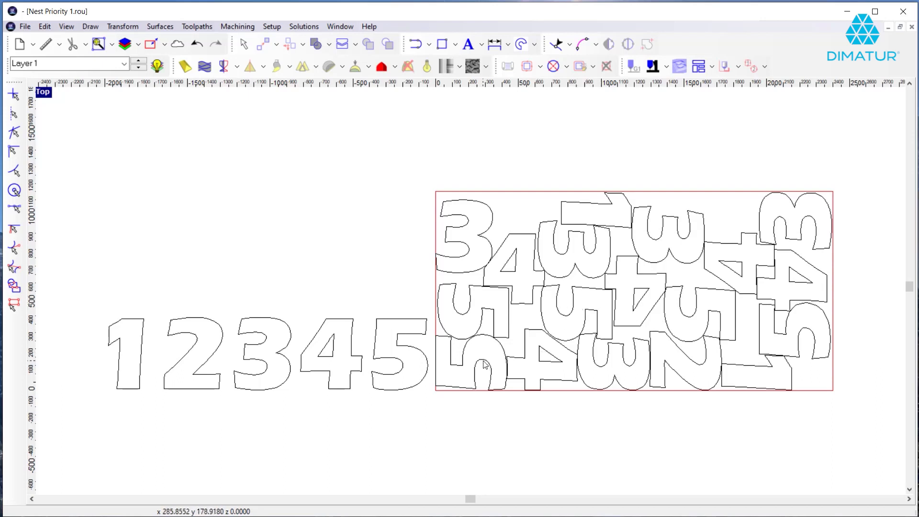
left_click(139, 62)
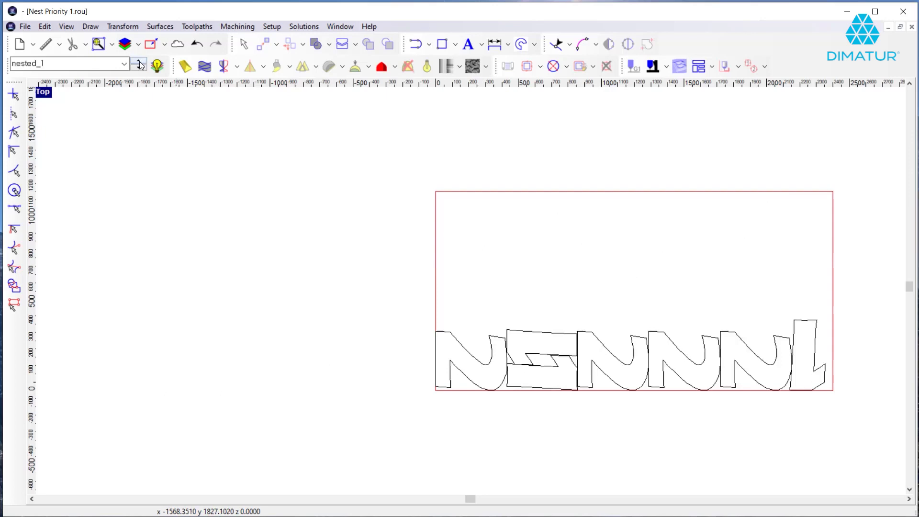
left_click(140, 70)
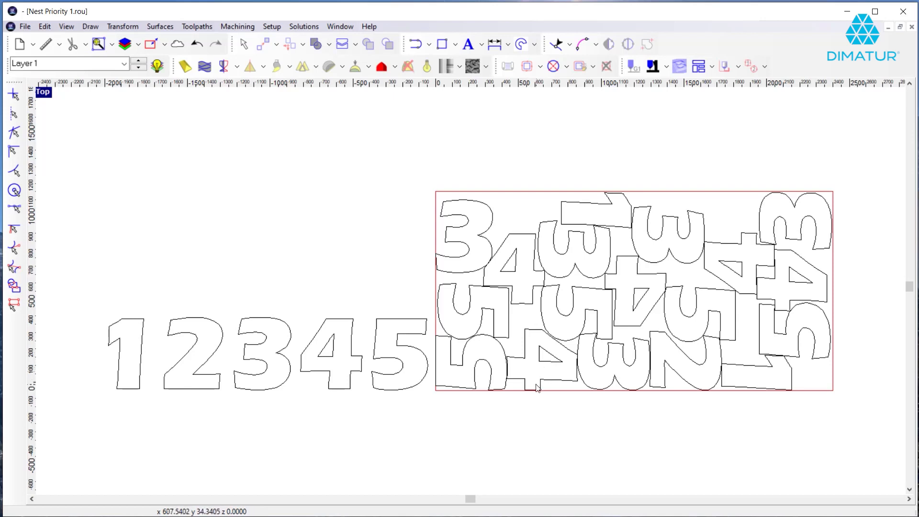
Show all layers together and delete every nested numeral inside the plate.
left_click(157, 65)
left_click_drag(423, 188, 758, 425)
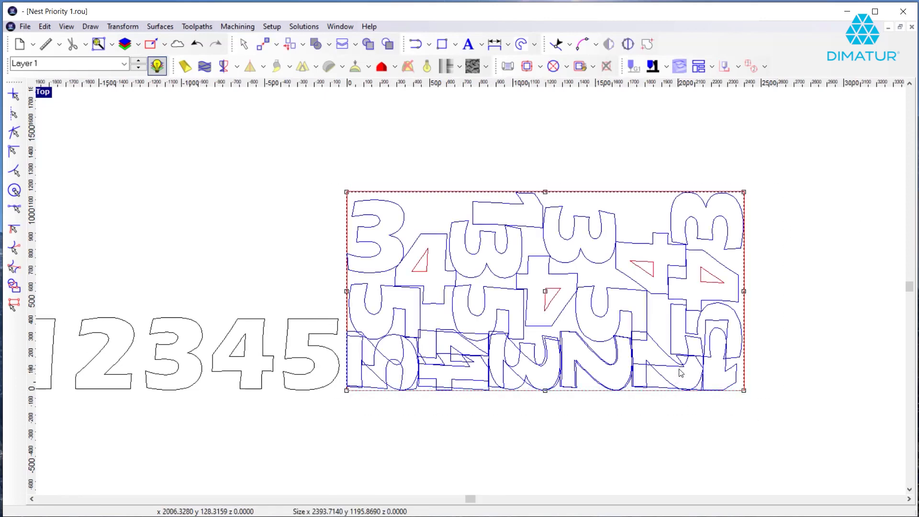
key("Delete")
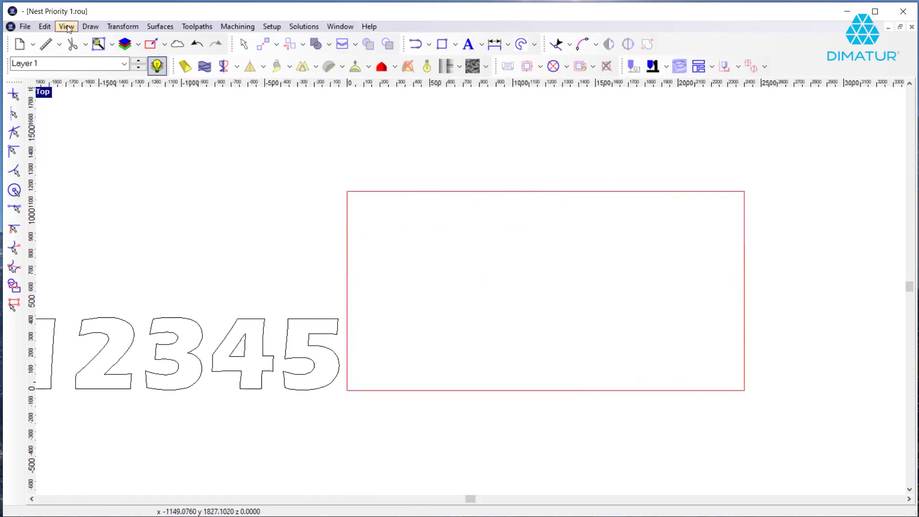
Remove the empty layers from the drawing's layer list.
left_click(124, 44)
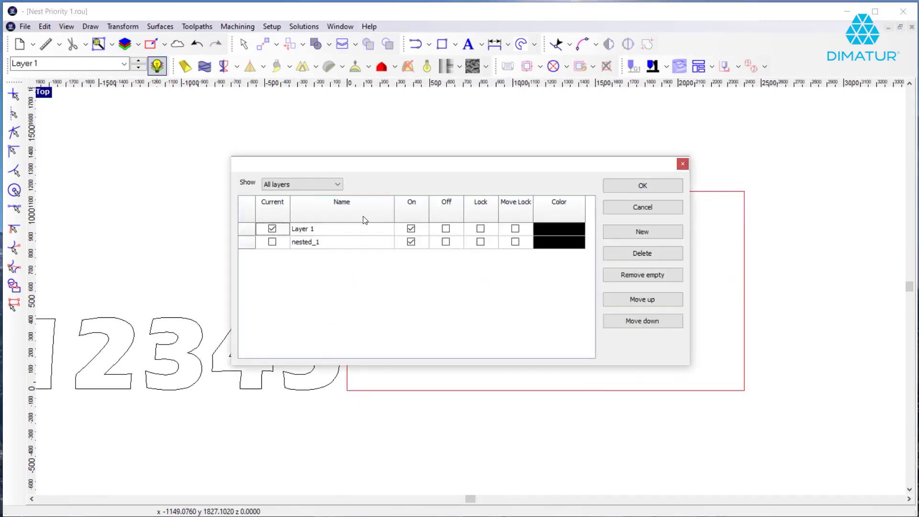
left_click(633, 275)
left_click(459, 253)
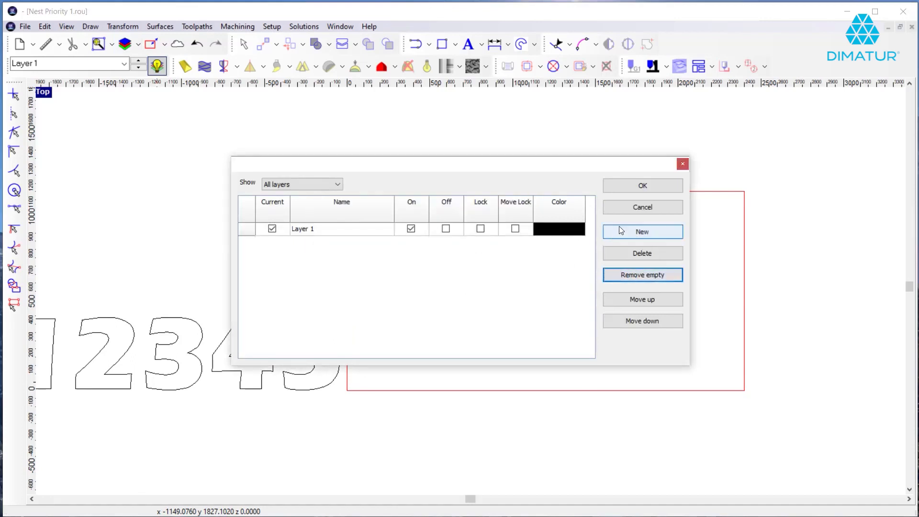
left_click(624, 186)
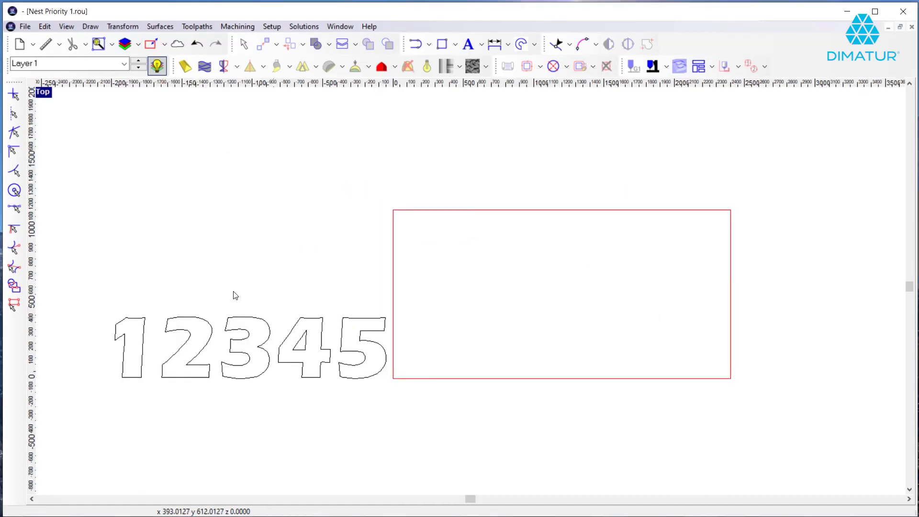
Start a new nest of all five original numerals with the quantity set to 5.
left_click_drag(103, 295, 412, 412)
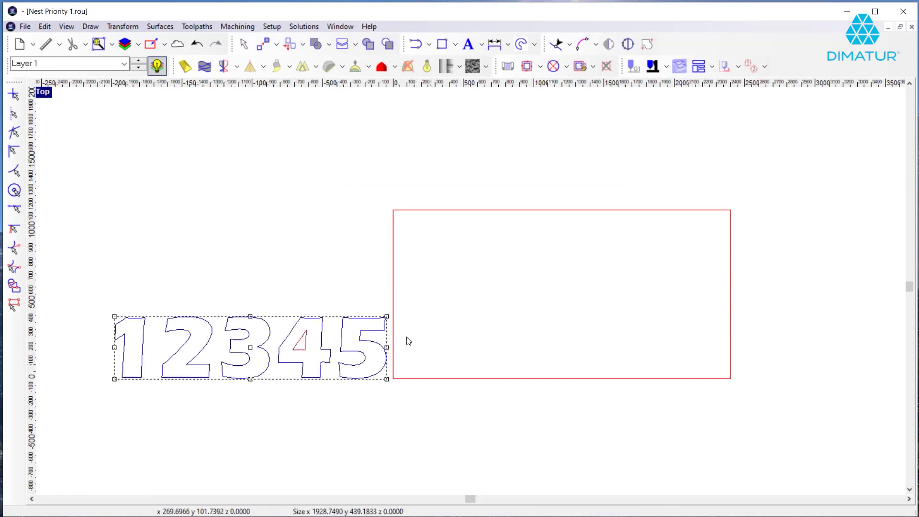
left_click(342, 44)
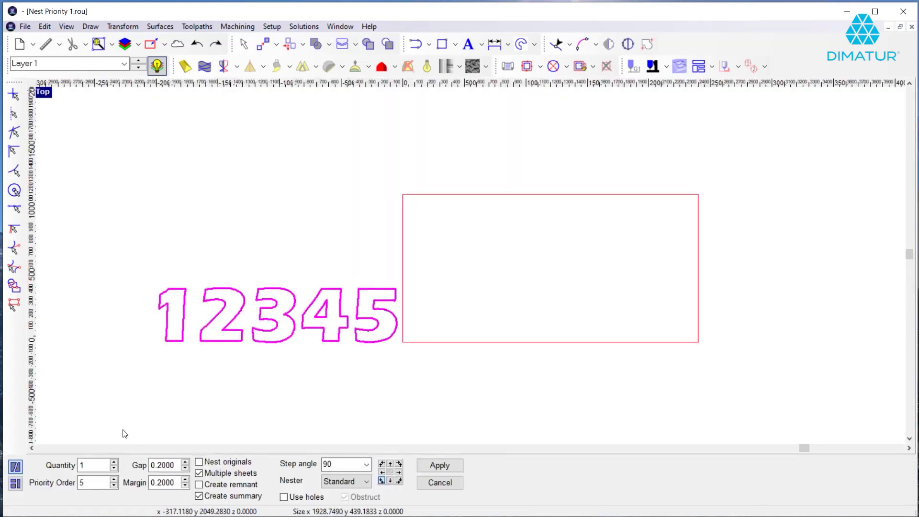
left_click(115, 463)
Pick the numeral 2 among the parts to nest and set its priority order to 4.
left_click(176, 342)
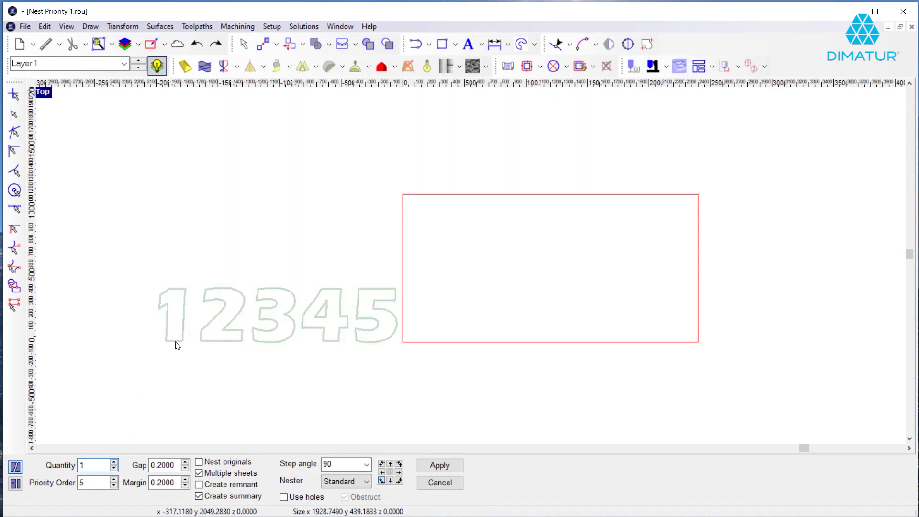
left_click(178, 342)
left_click(205, 341)
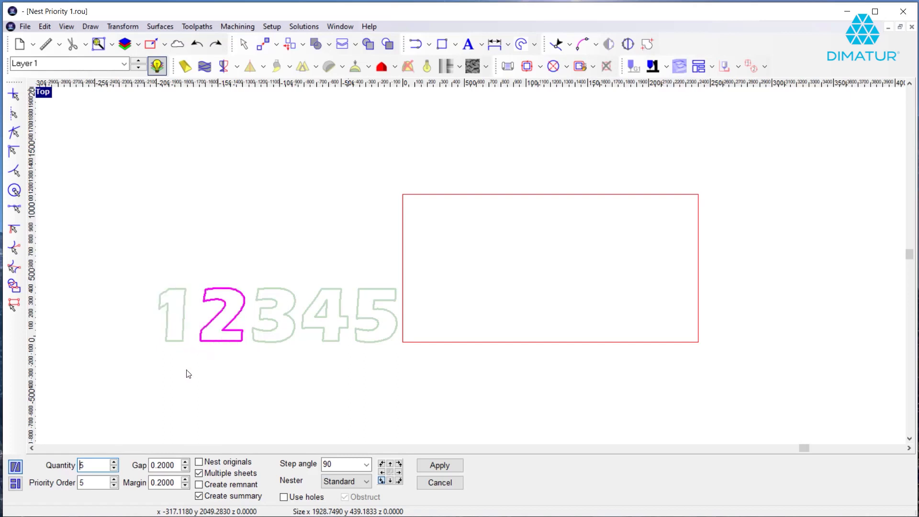
left_click(115, 486)
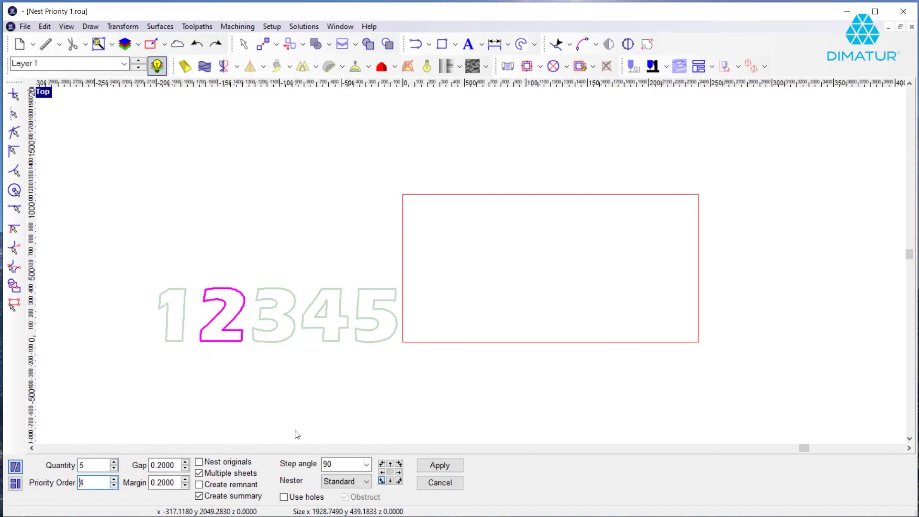
Lower the priority order of the numerals 3, 4 and 5 individually.
left_click(269, 342)
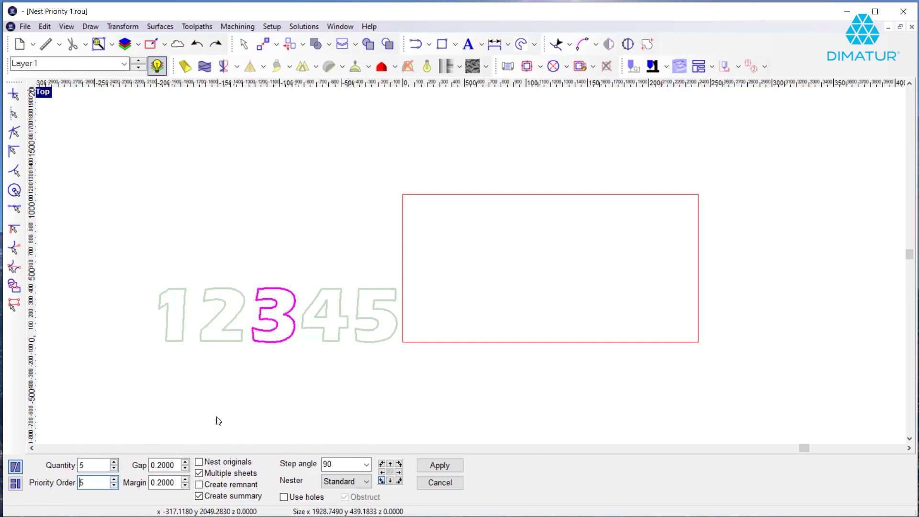
left_click(114, 485)
left_click(325, 341)
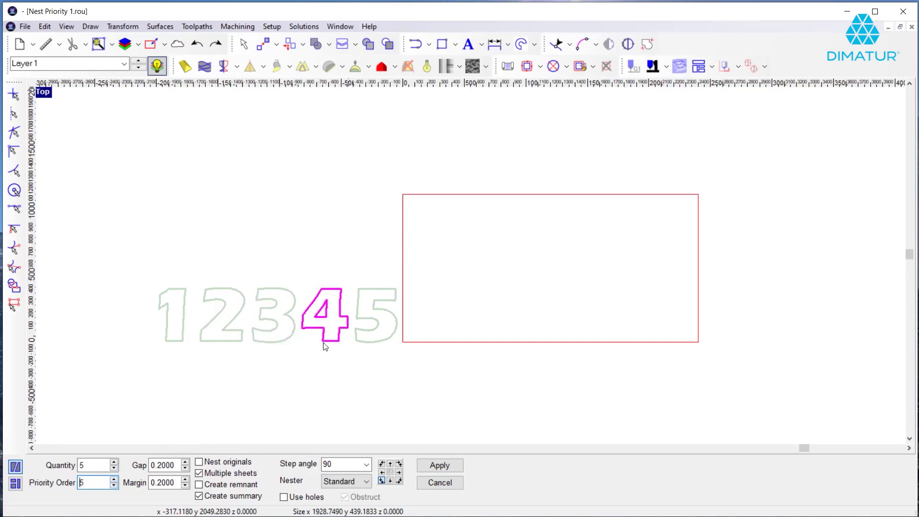
left_click(114, 486)
left_click(114, 486)
left_click(374, 343)
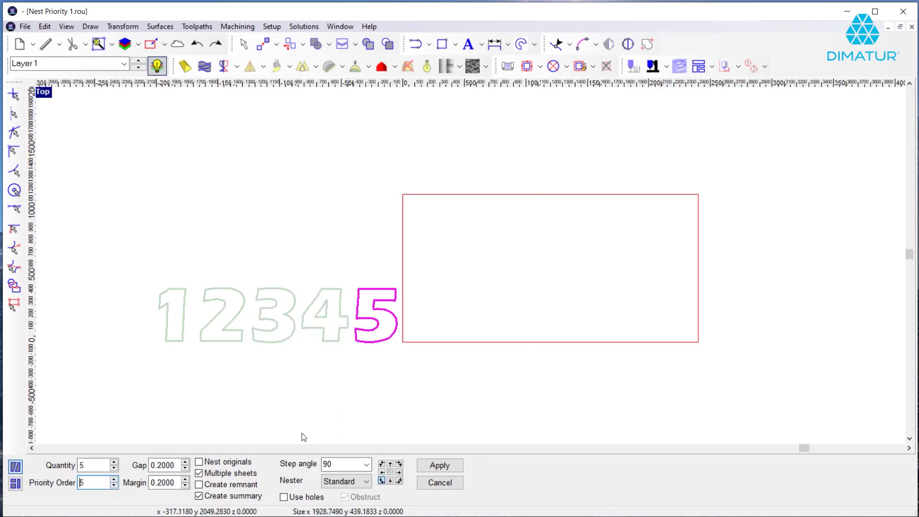
left_click(114, 486)
left_click(370, 392)
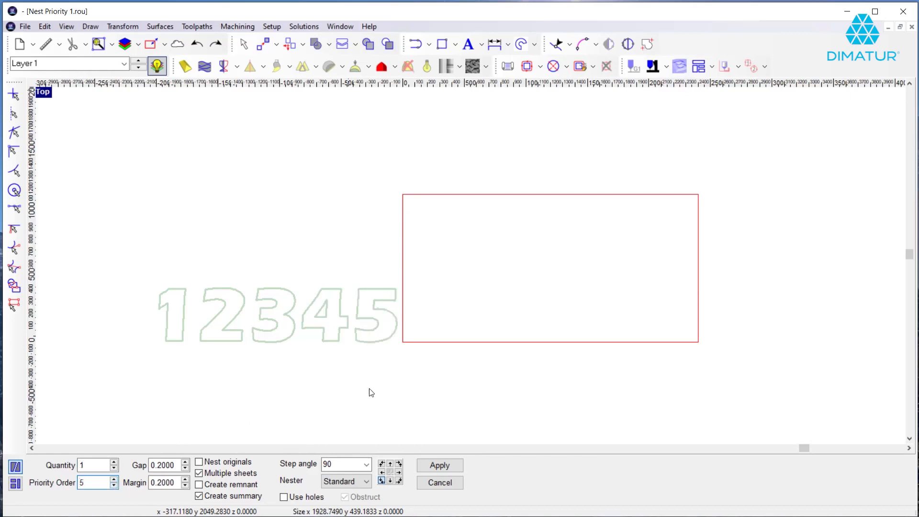
Run the prioritised nest and review the parts placed on nested_1 and on Layer 1.
left_click(433, 465)
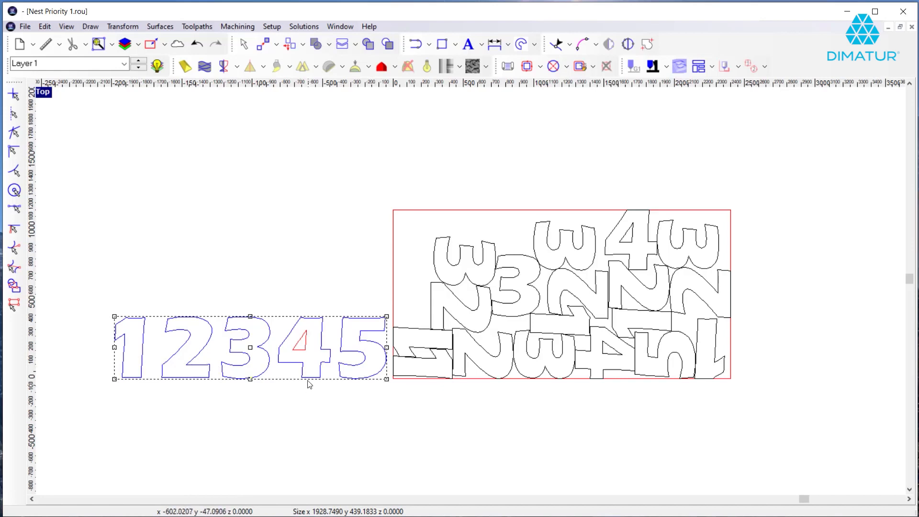
left_click(139, 60)
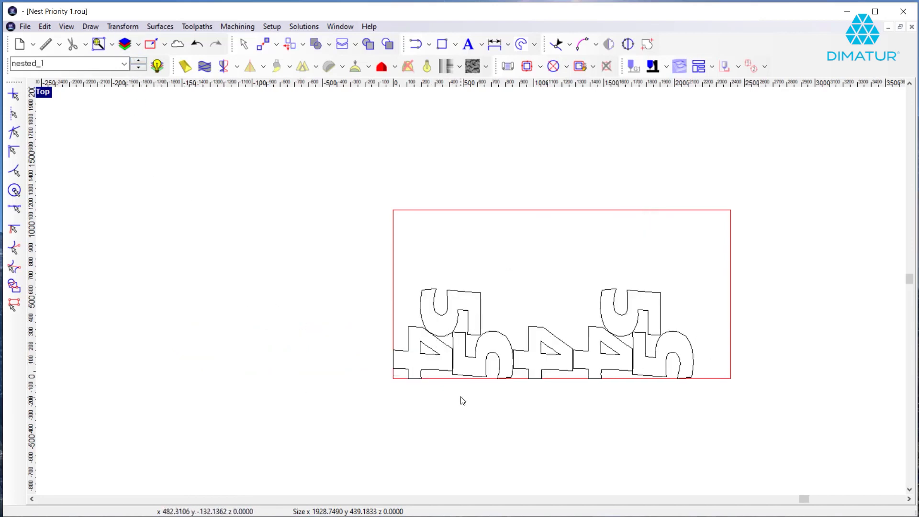
left_click(139, 70)
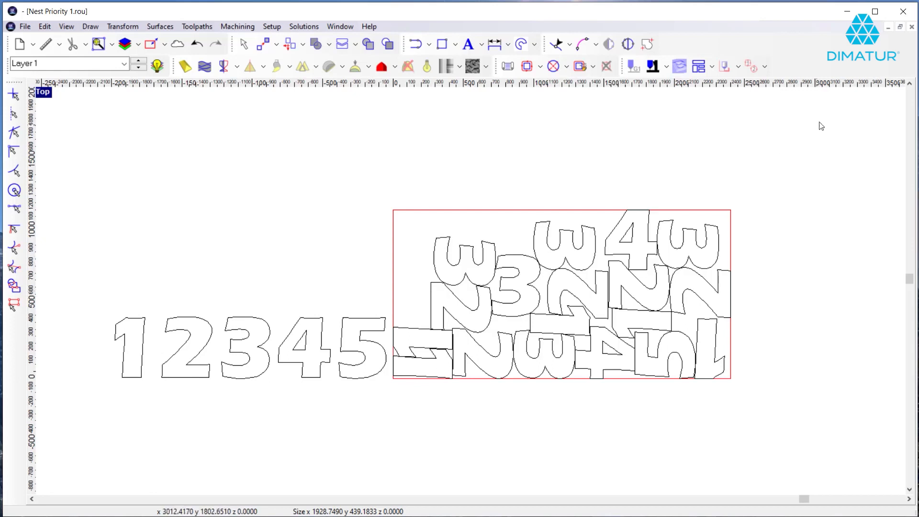
Close Nest Priority 1.rou without saving the changes.
left_click(911, 28)
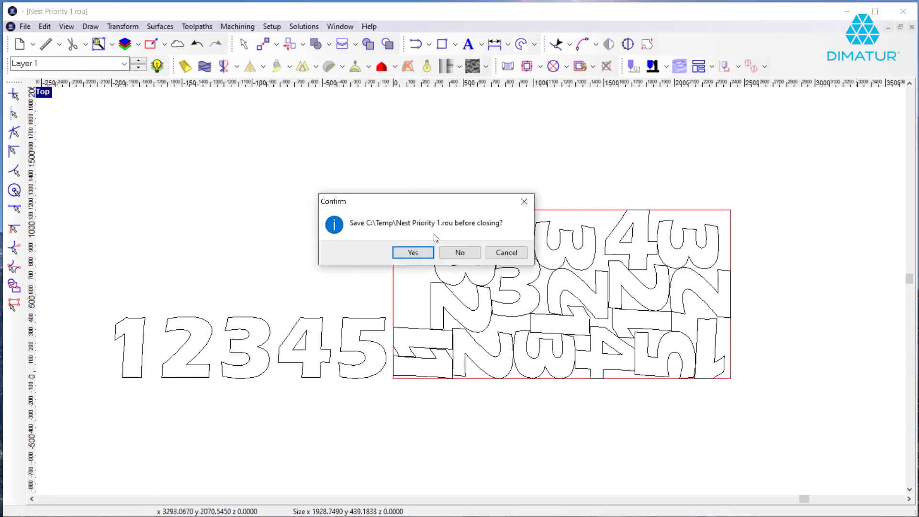
left_click(467, 253)
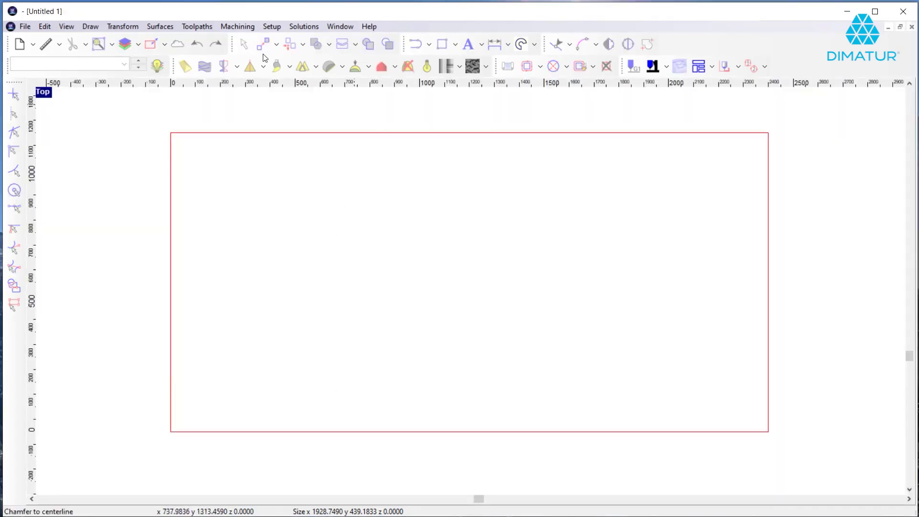
Open the AutoTP preferences and expand the Processing settings.
left_click(268, 27)
left_click(289, 122)
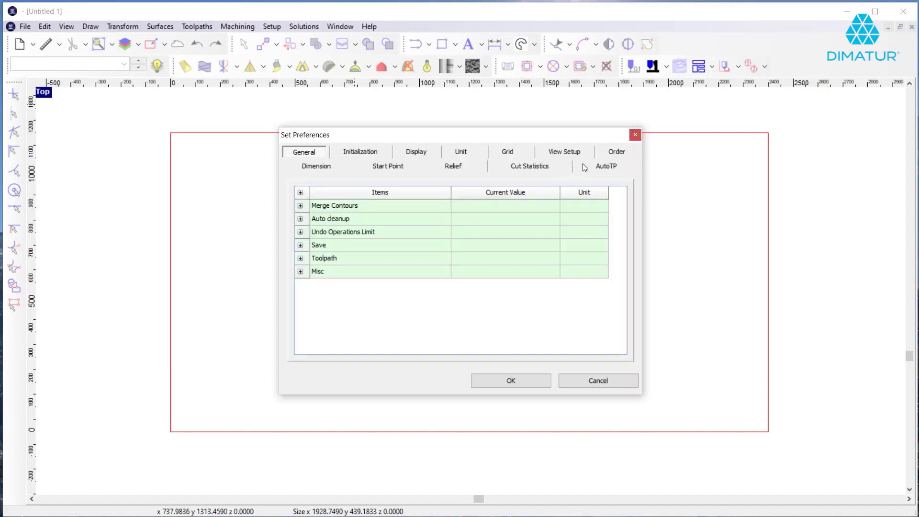
left_click(604, 166)
left_click(300, 205)
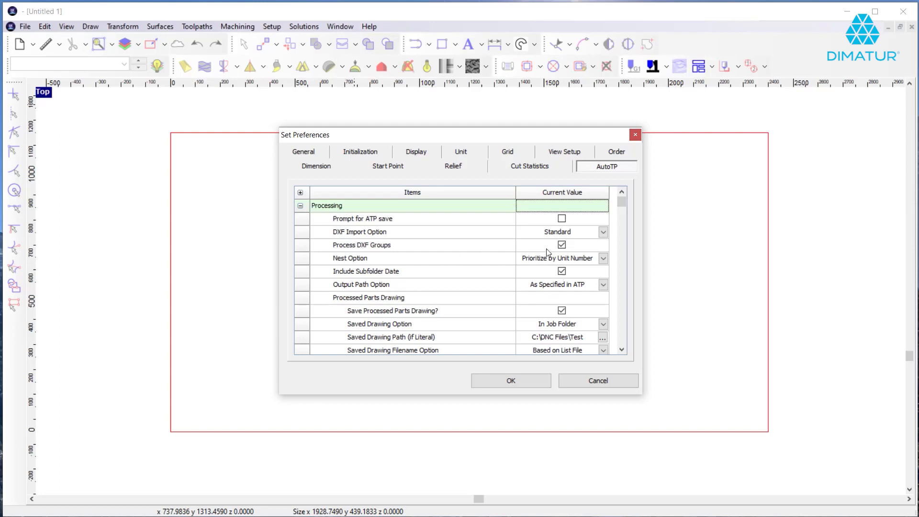
Try the Nest Option settings Standard, Prioritize by Unit Number and Divide Large Job Nest.
left_click(602, 258)
left_click(542, 270)
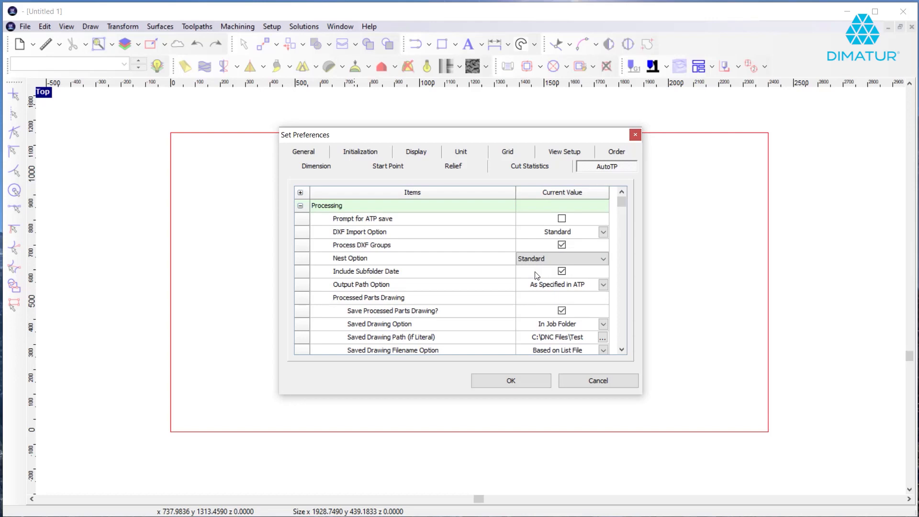
left_click(592, 260)
left_click(563, 275)
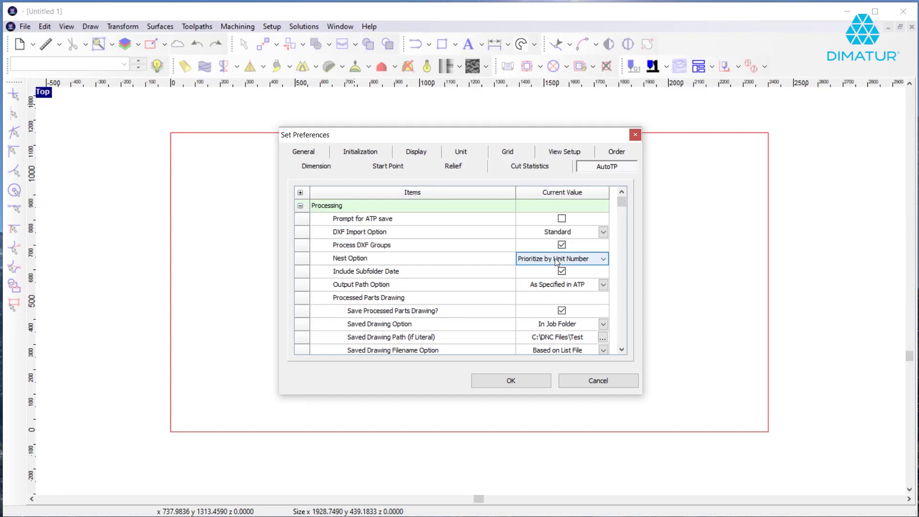
left_click(556, 257)
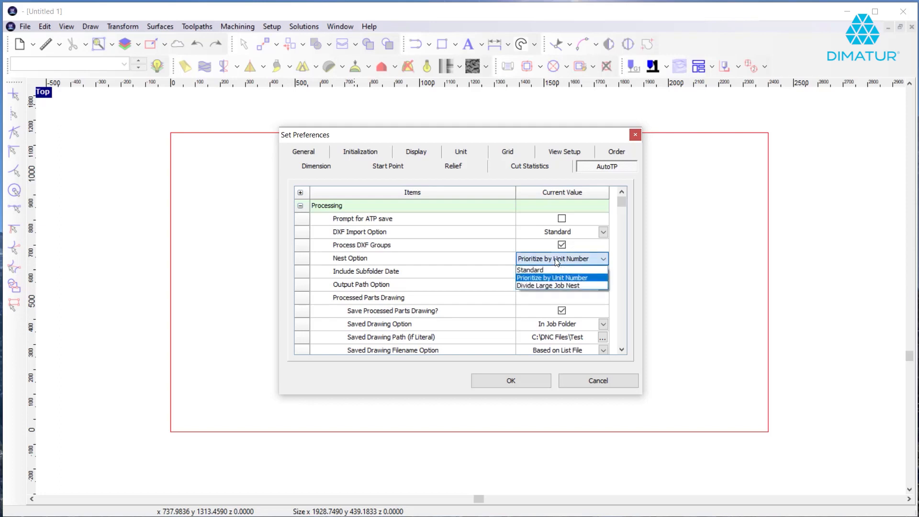
left_click(545, 285)
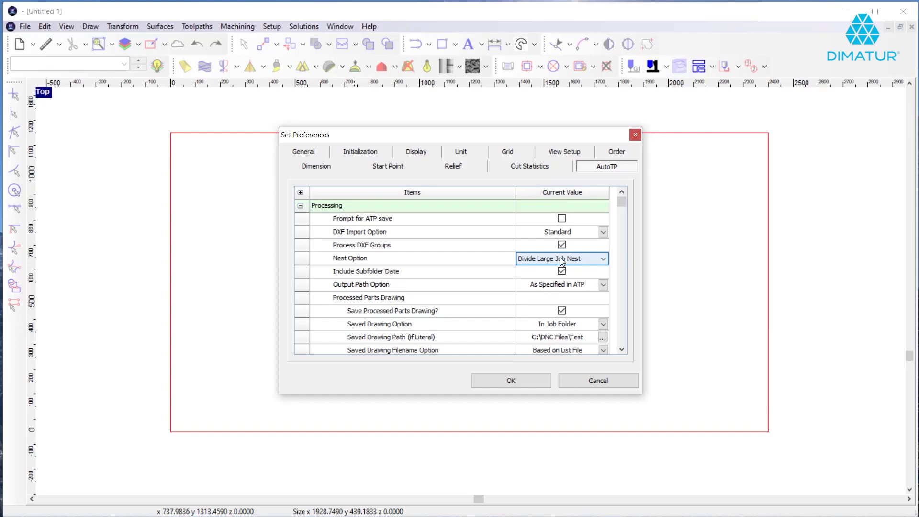
Set the Nest Option to Prioritize by Unit Number.
left_click(558, 261)
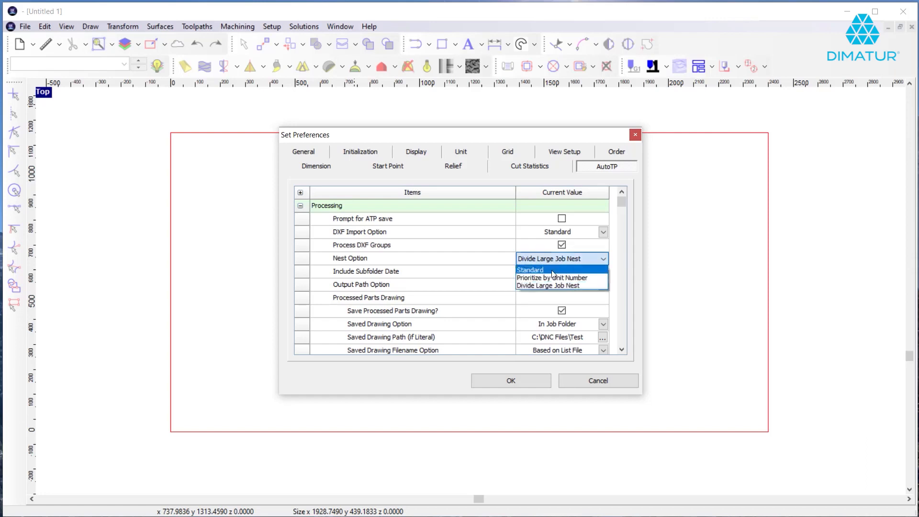
left_click(546, 278)
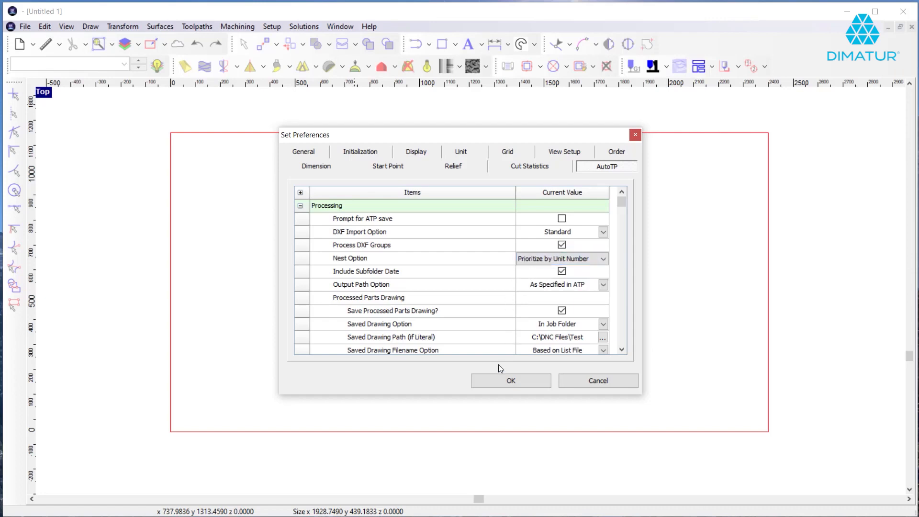
Confirm the preferences, then add Drawing.dxt from the 16mm carcase white folder as the list file in Automatic Toolpath Processing.
left_click(536, 380)
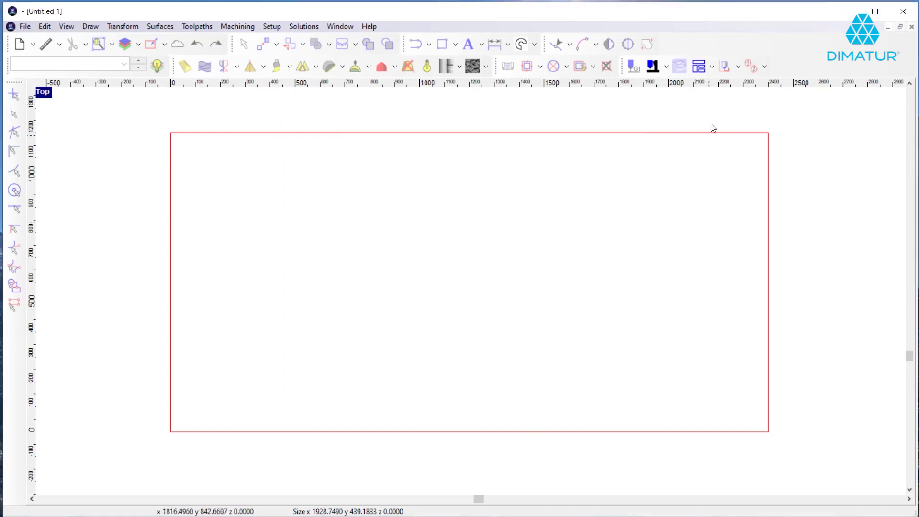
left_click(698, 66)
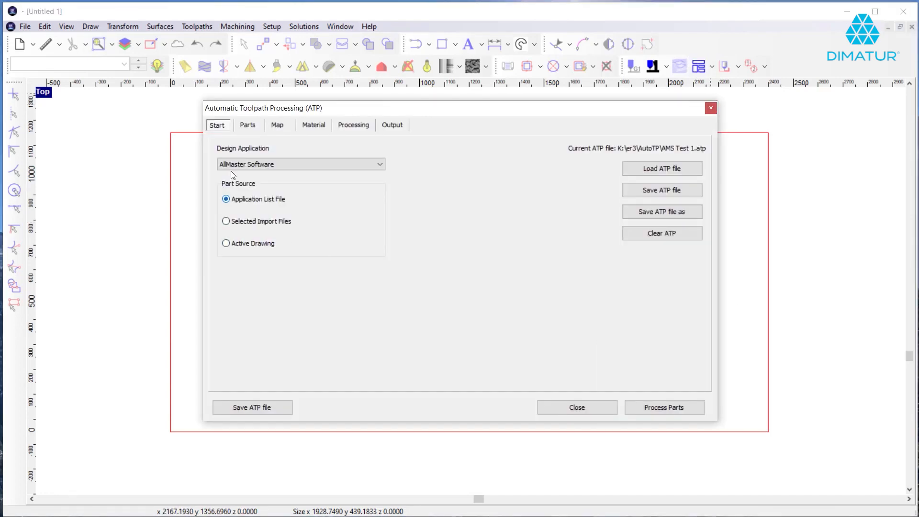
left_click(248, 125)
left_click(239, 149)
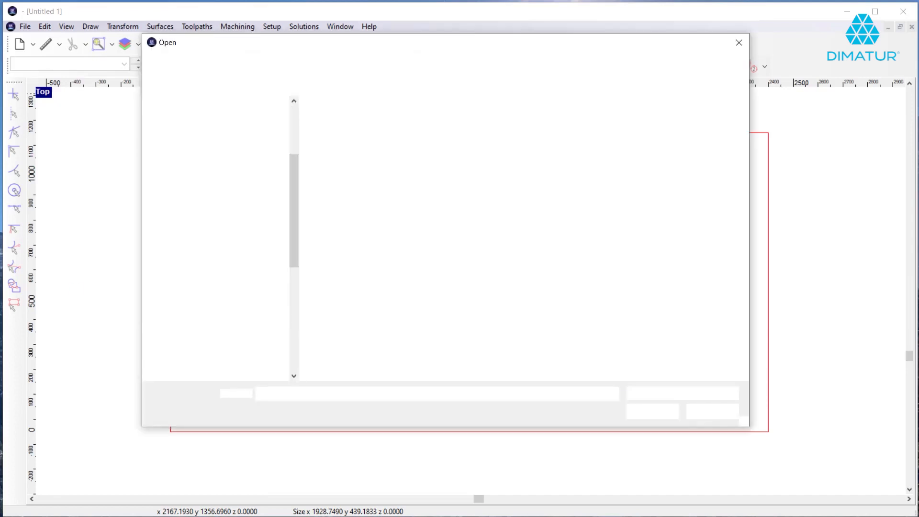
left_click(352, 124)
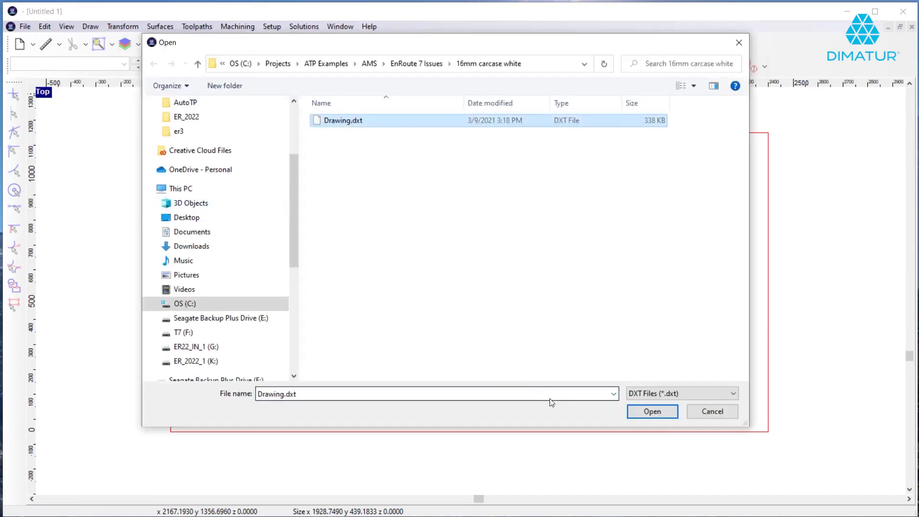
left_click(654, 413)
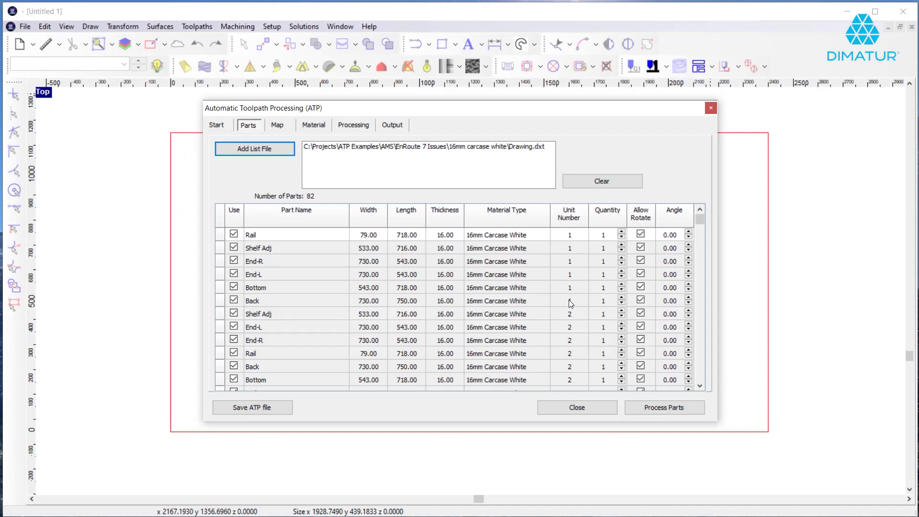
Review the unit numbers assigned to the parts through the whole imported parts list.
scroll(567, 324, "down", 1)
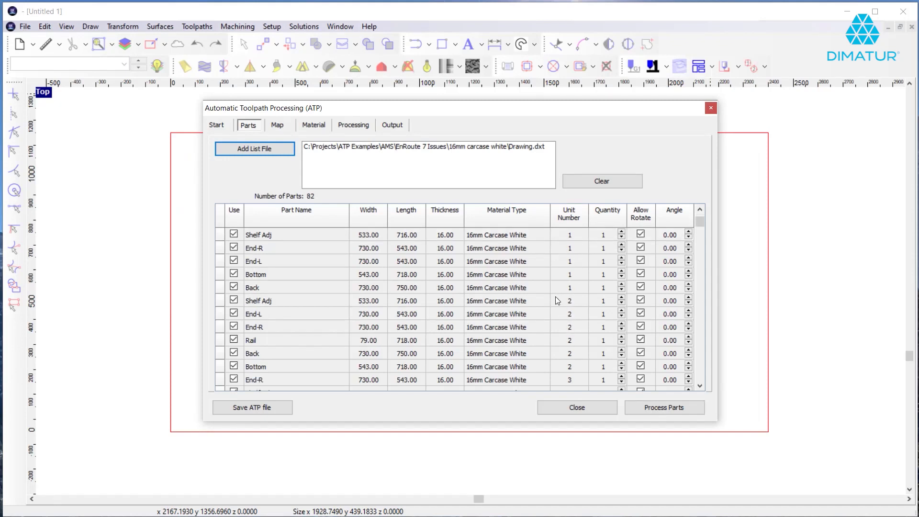
scroll(559, 313, "down", 15)
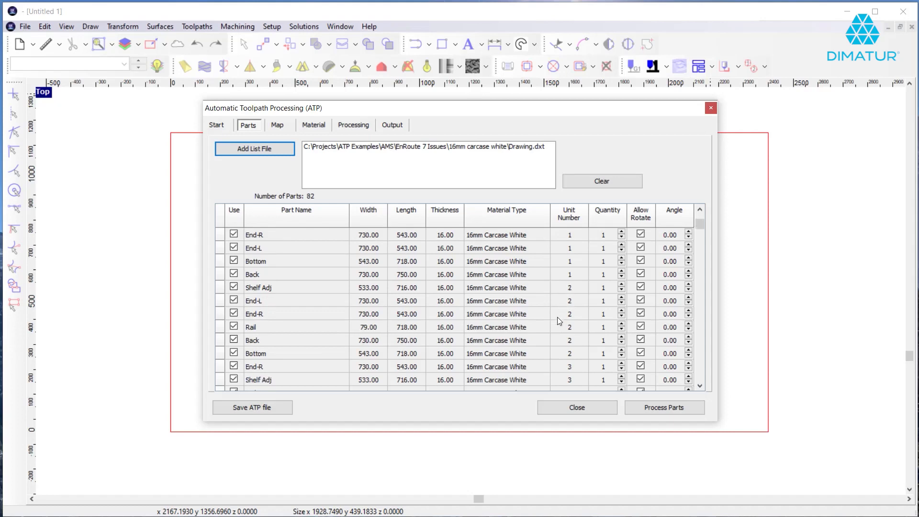
scroll(556, 325, "down", 20)
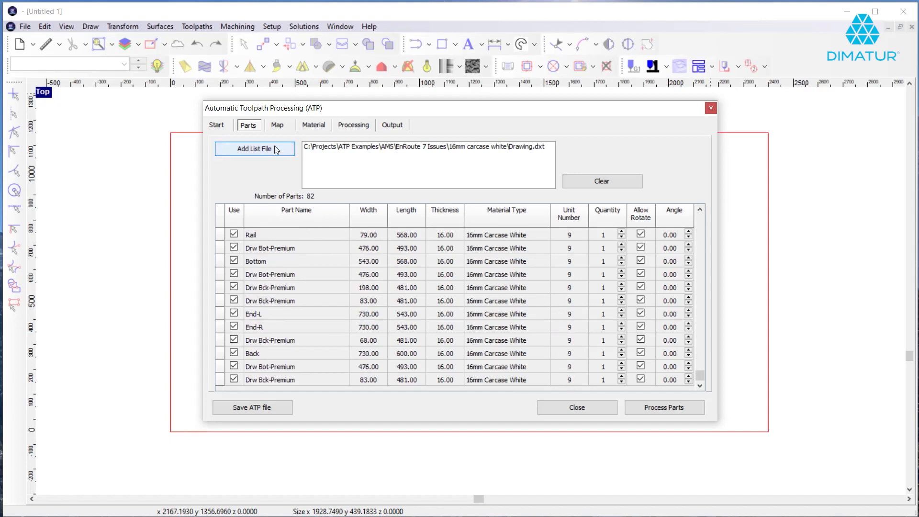
scroll(570, 317, "up", 3)
scroll(570, 317, "up", 8)
scroll(571, 315, "up", 4)
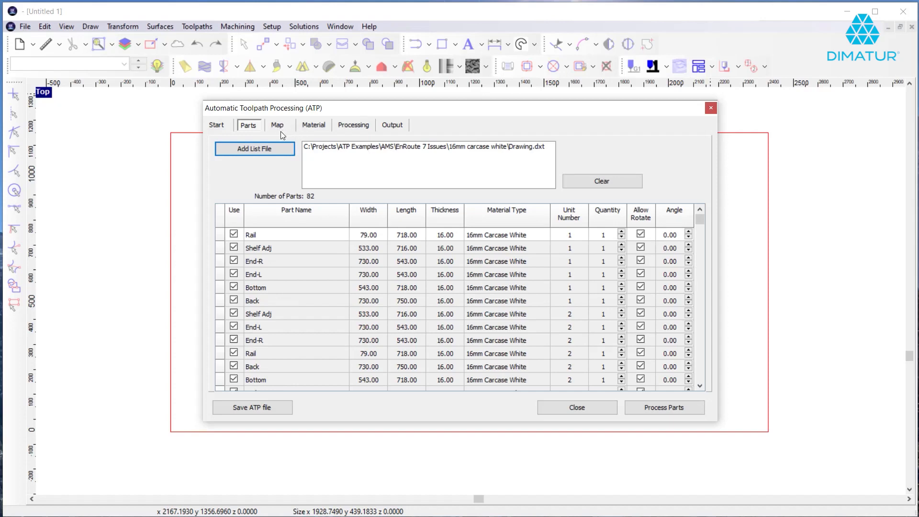
Check the ATP output settings, process the parts, and close the output results and the processing dialog.
left_click(360, 127)
left_click(393, 126)
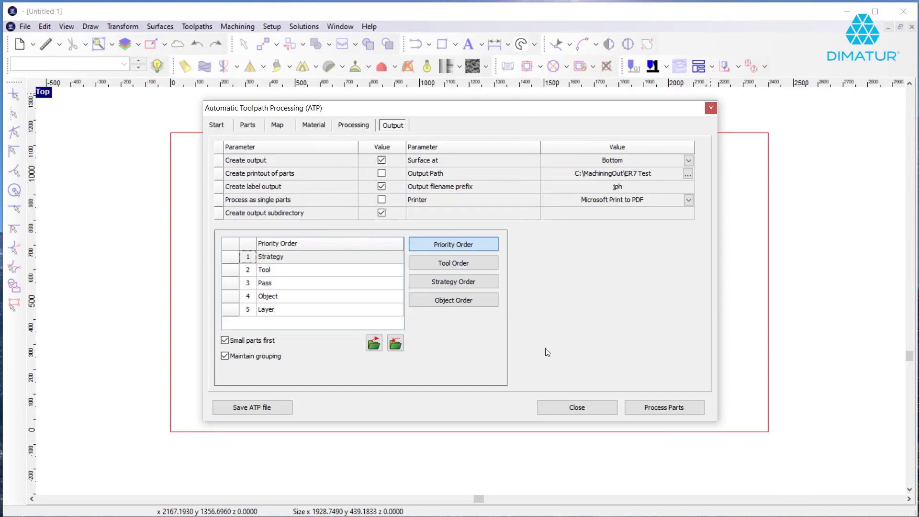
left_click(646, 410)
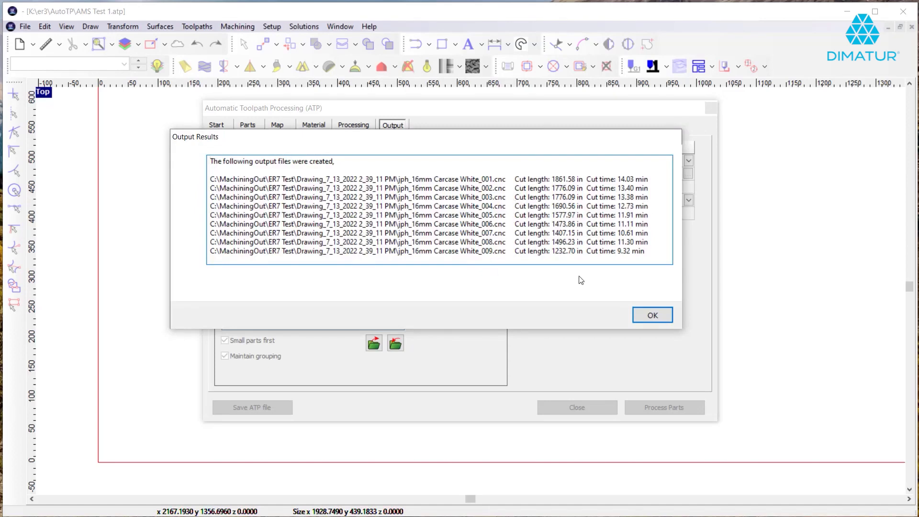
left_click(639, 315)
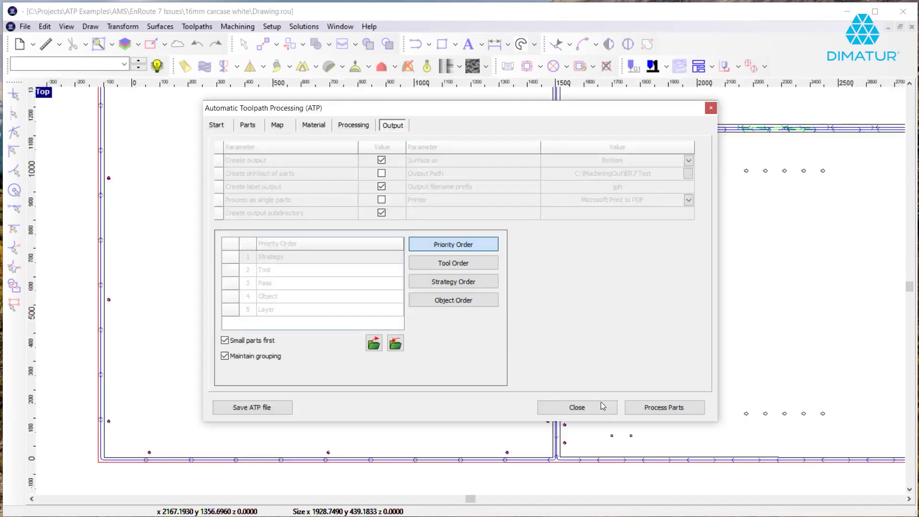
left_click(601, 405)
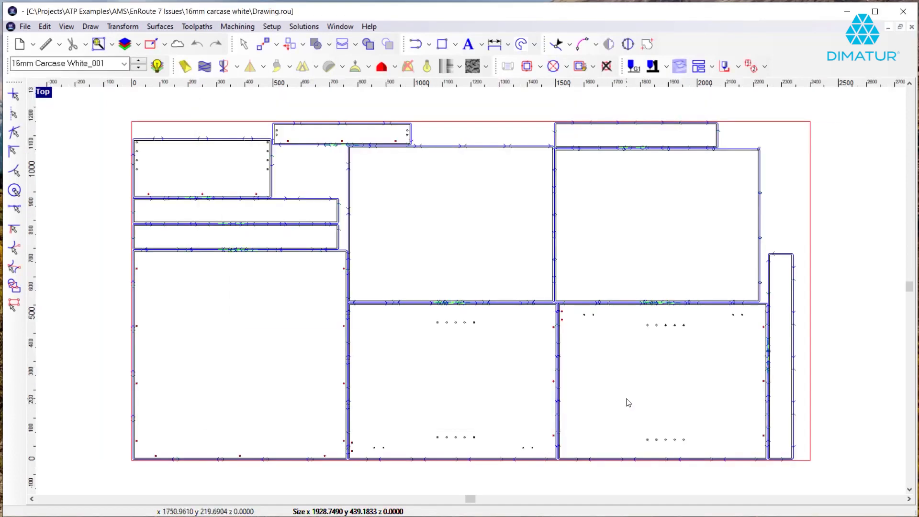
Look through the nested sheets one by one, starting from 16mm Carcase White_001, to examine their part layouts.
left_click(138, 62)
left_click(137, 62)
left_click(138, 62)
left_click(138, 62)
left_click(137, 62)
left_click(138, 62)
left_click(138, 62)
left_click(137, 60)
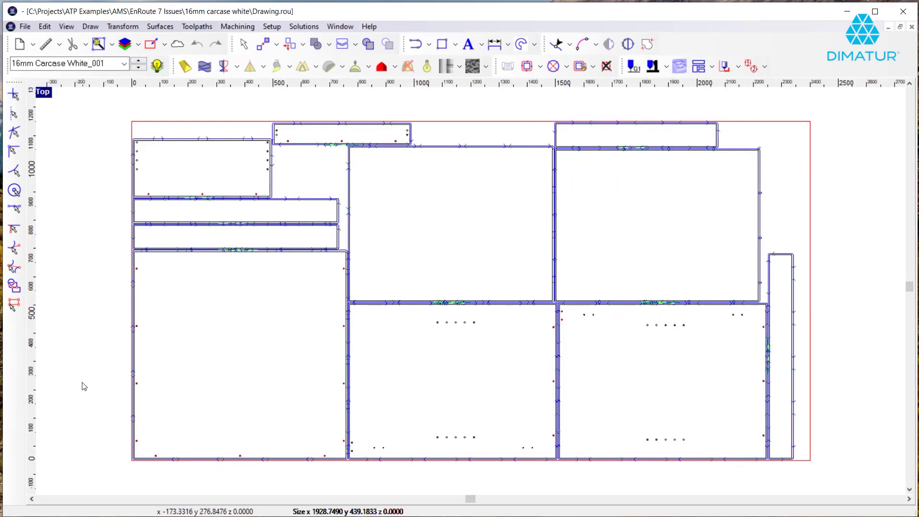
Switch to File Explorer, open the Drawing_7_13_2022 2_39_11 PM output folder, and view label jph_0001.jpg in PhotoScape X.
mouse_move(67, 516)
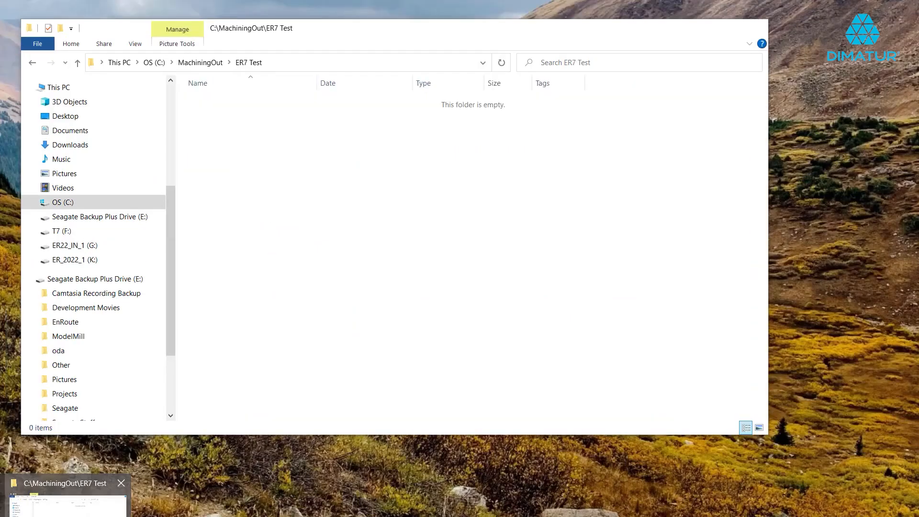
left_click(67, 503)
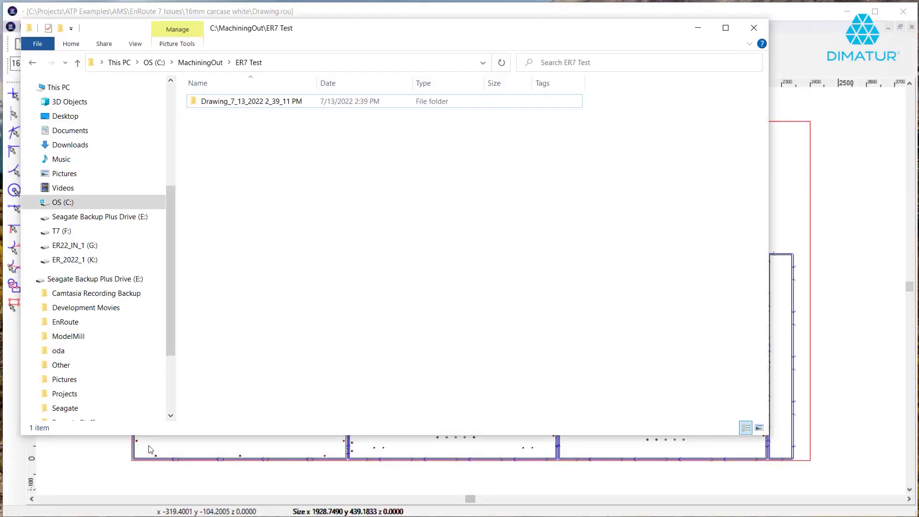
double_click(221, 102)
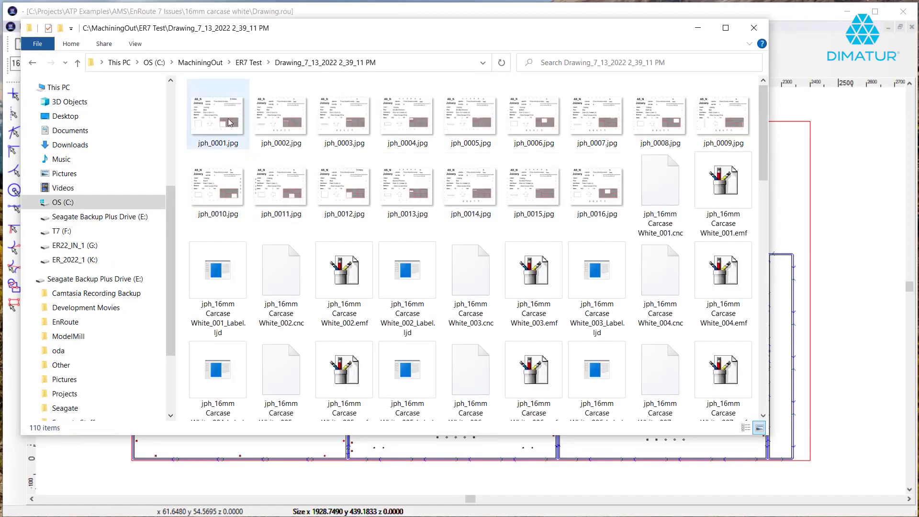
left_click(228, 122)
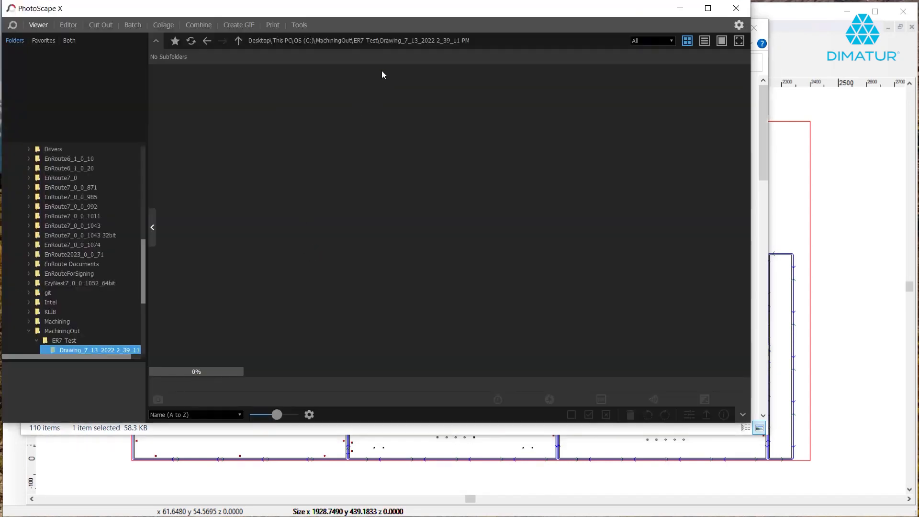
left_click_drag(767, 436, 865, 497)
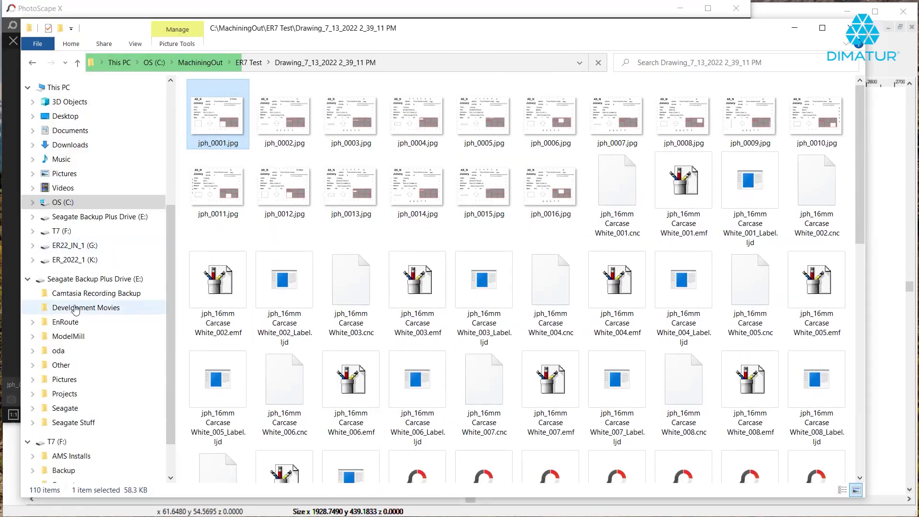
left_click(11, 297)
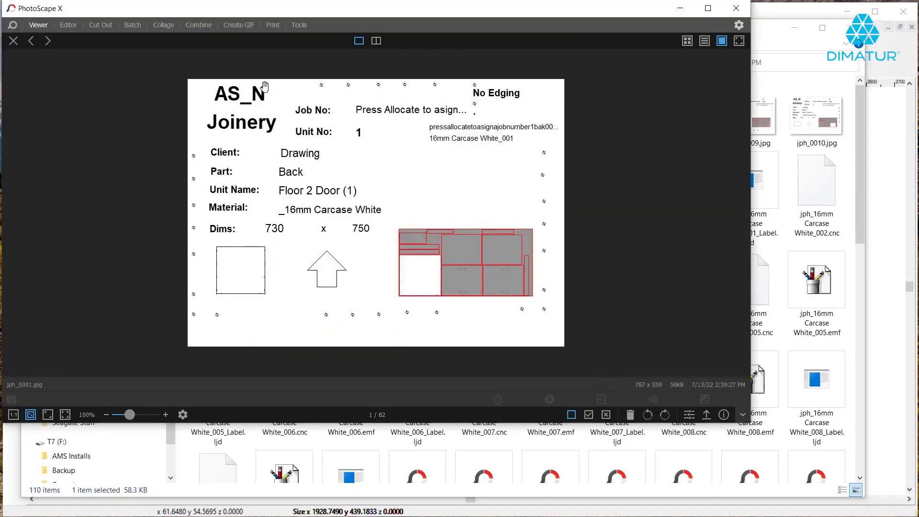
left_click_drag(353, 17, 365, 23)
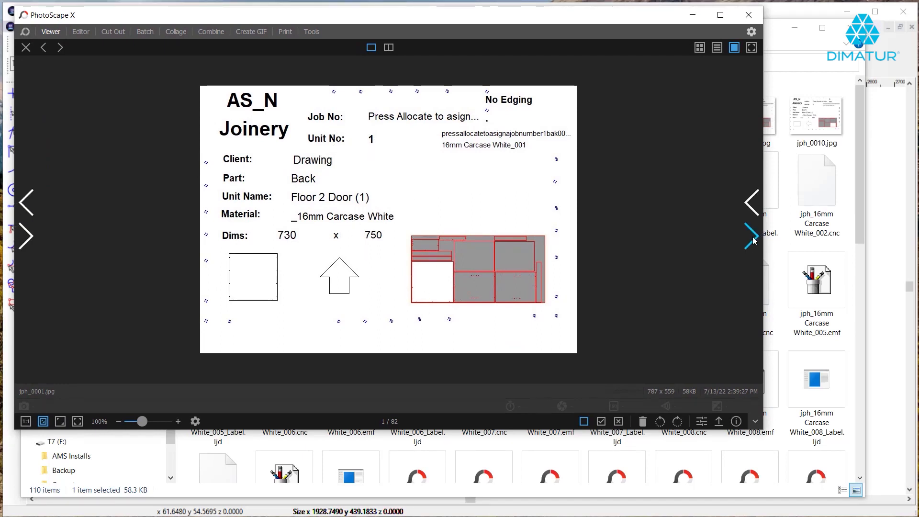
Examine the part labels of sheet 16mm Carcase White_001 for the unit number and nest position of each part.
left_click(752, 236)
left_click(752, 236)
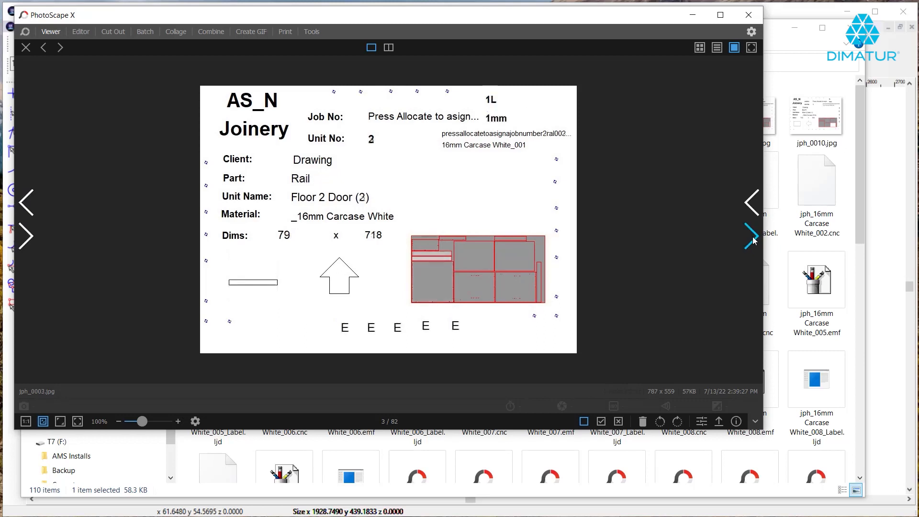
left_click(752, 236)
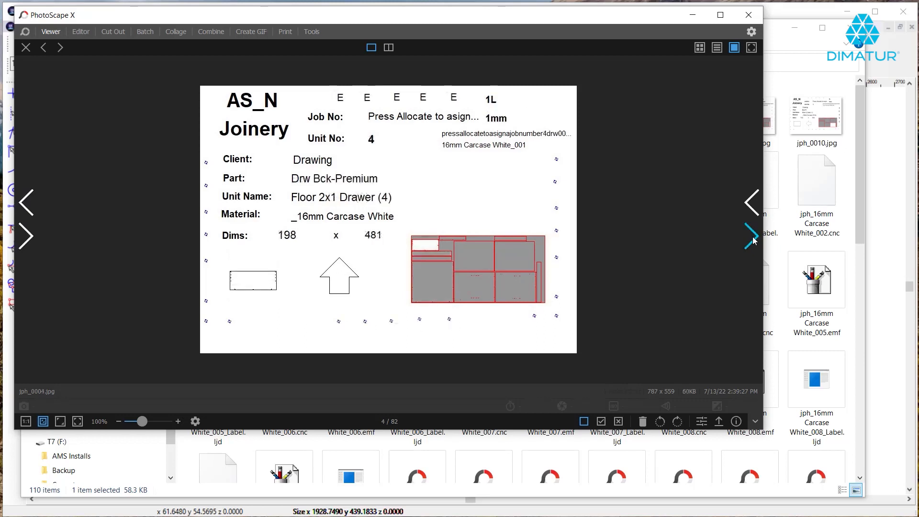
left_click(752, 236)
left_click(751, 236)
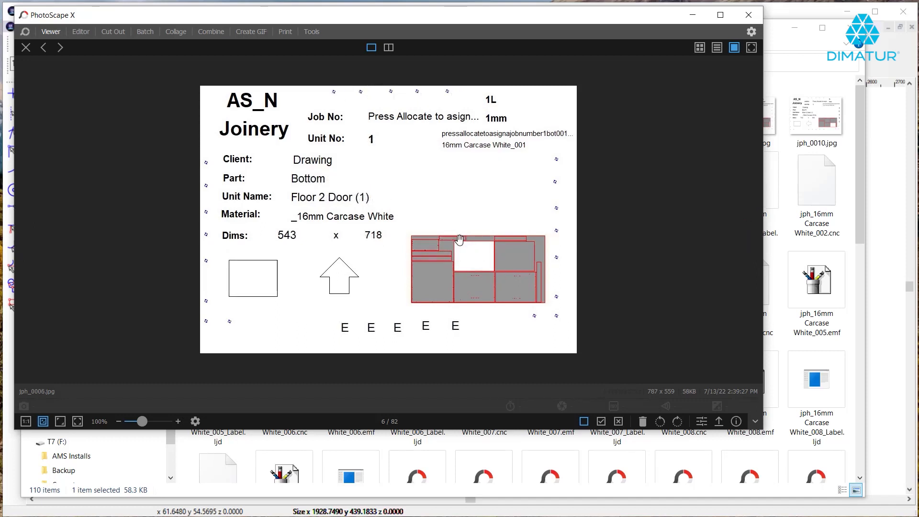
left_click(754, 215)
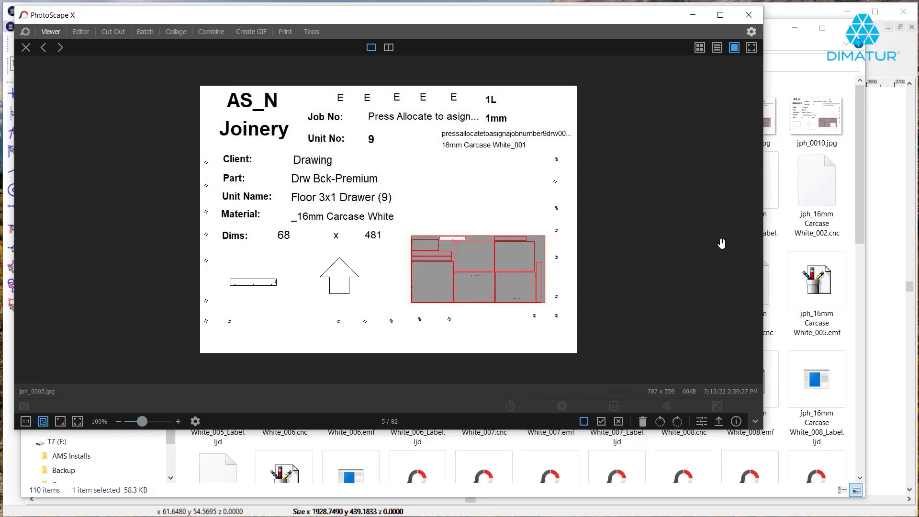
left_click(753, 236)
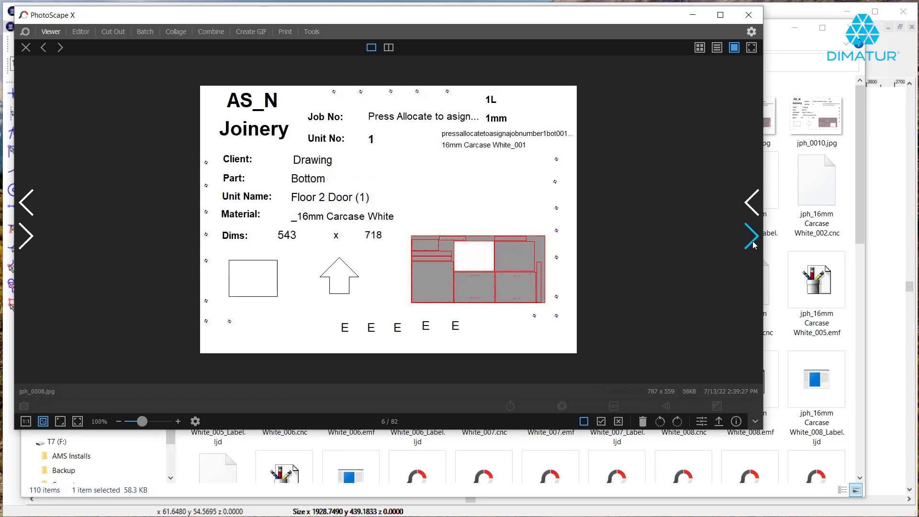
left_click(752, 236)
left_click(753, 236)
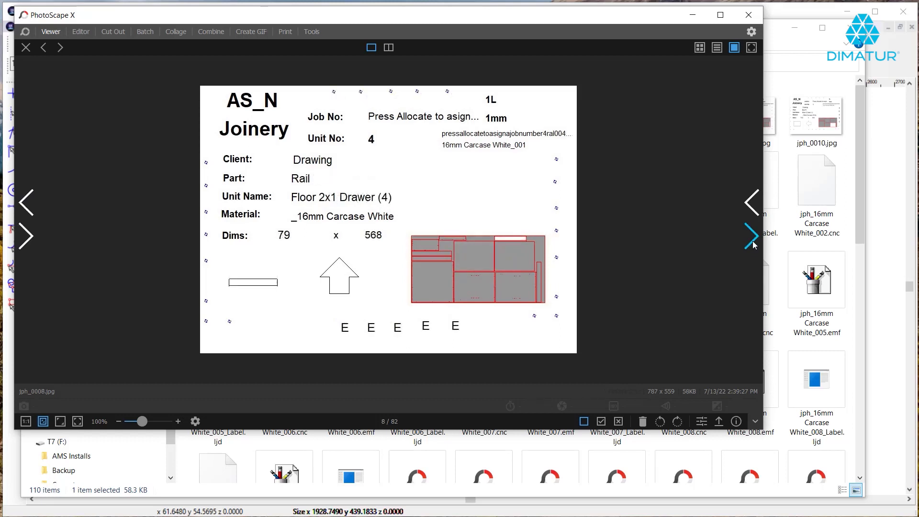
left_click(753, 244)
left_click(752, 244)
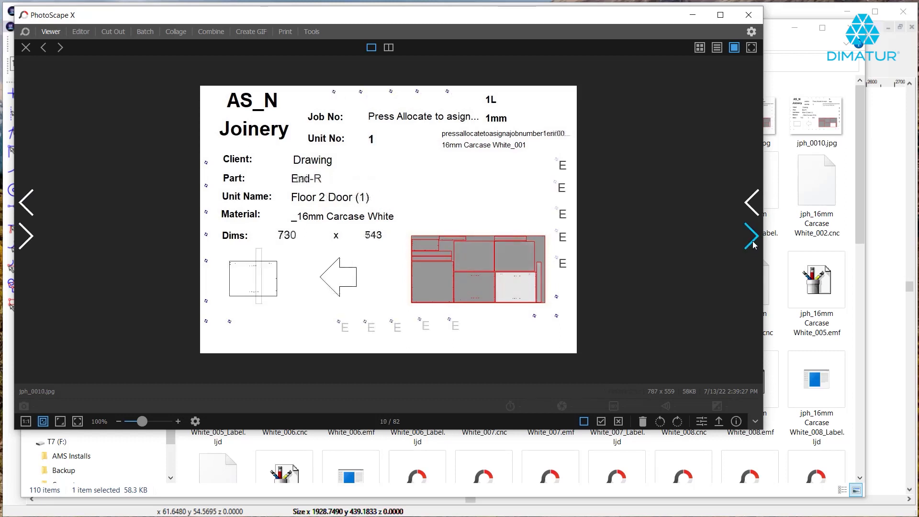
left_click(753, 244)
Examine the part labels of sheet 16mm Carcase White_002, comparing which unit numbers are nested on it.
left_click(753, 244)
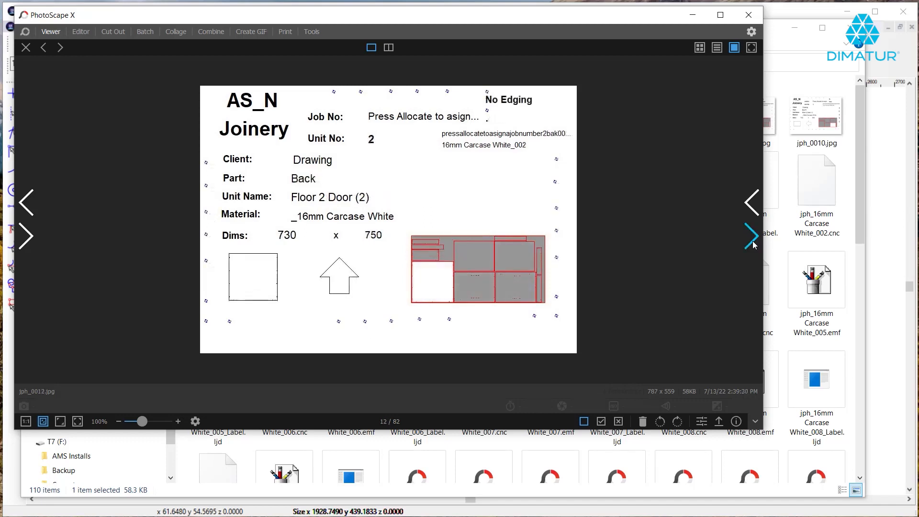
left_click(753, 244)
left_click(753, 244)
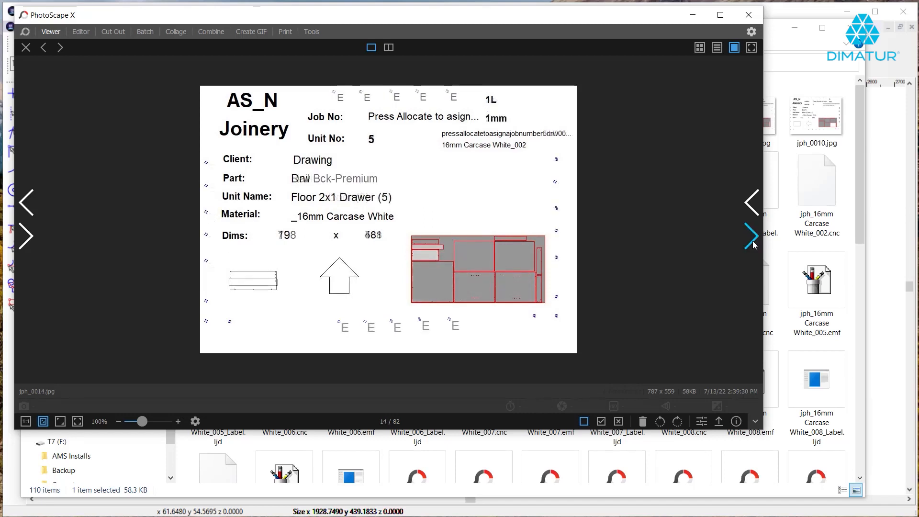
left_click(753, 244)
left_click(753, 244)
left_click(753, 244)
left_click(753, 244)
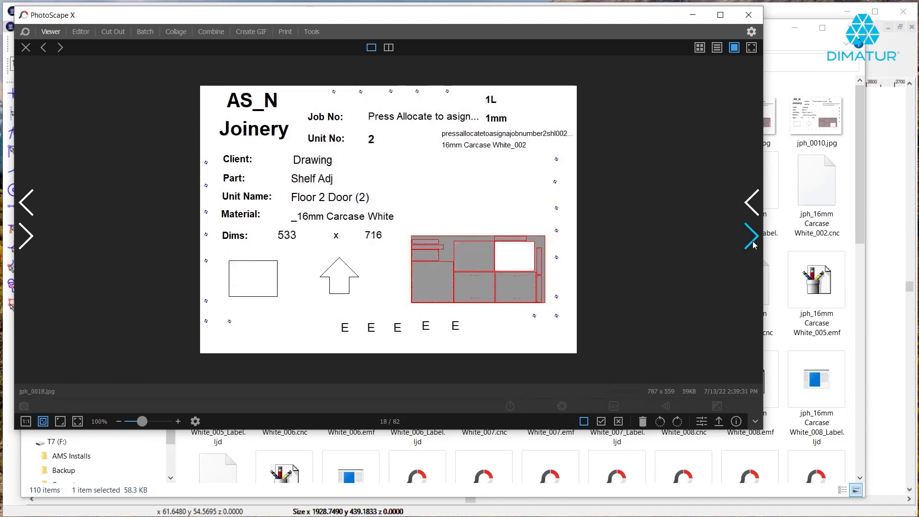
left_click(753, 244)
left_click(753, 244)
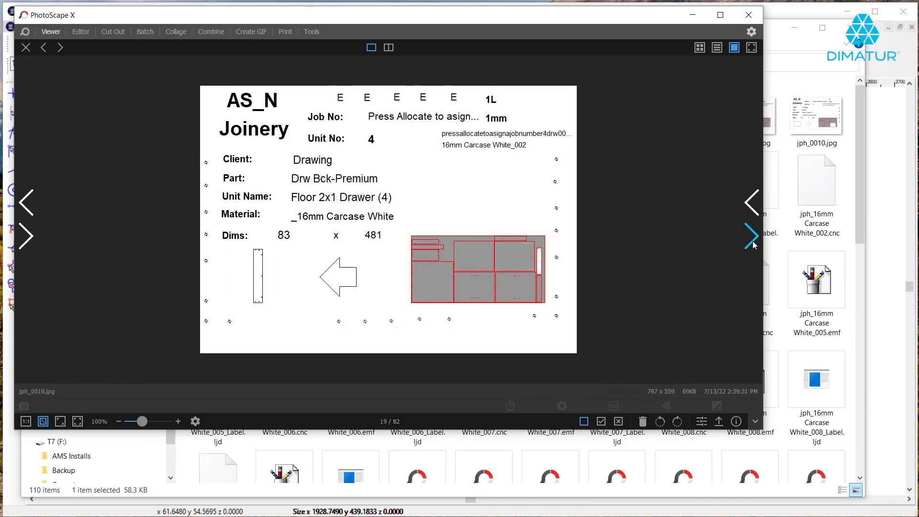
left_click(753, 245)
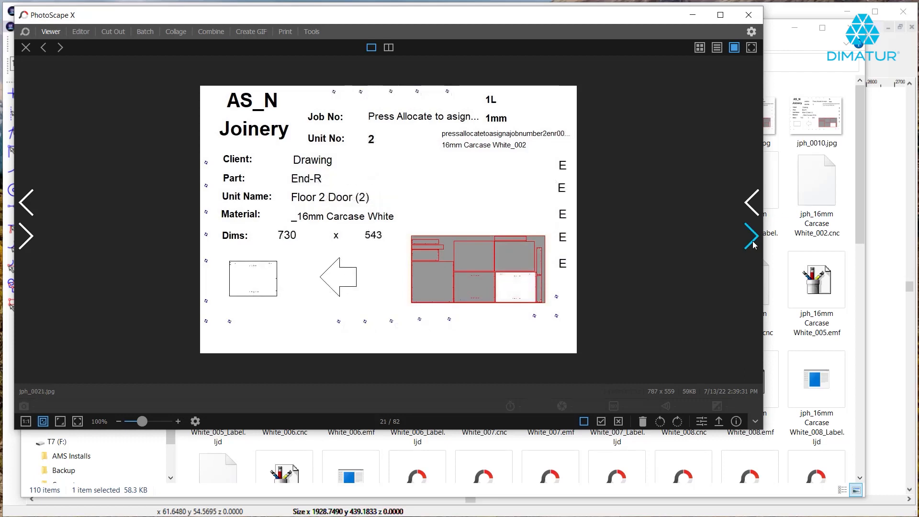
left_click(752, 244)
Examine the part labels of sheet 16mm Carcase White_003 for each part's unit number and nest position.
left_click(753, 244)
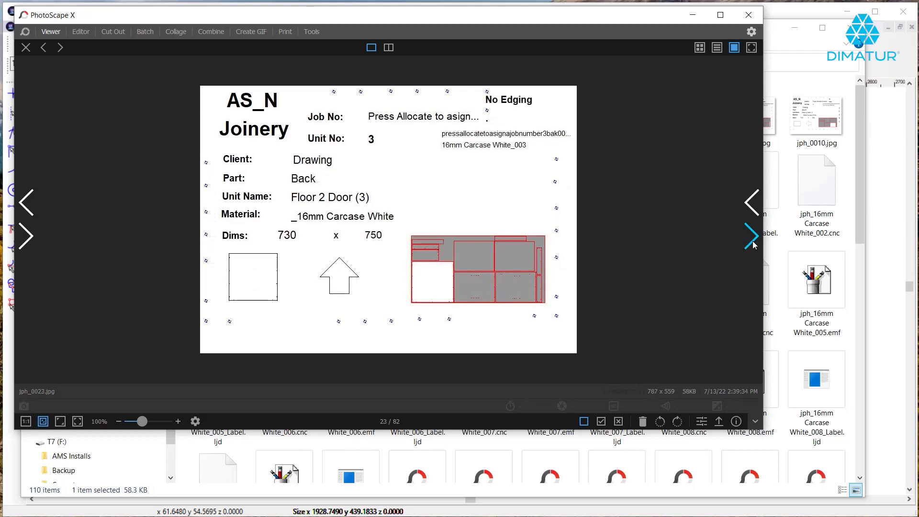
left_click(752, 244)
left_click(753, 244)
left_click(752, 244)
left_click(752, 244)
left_click(753, 244)
left_click(753, 244)
left_click(753, 244)
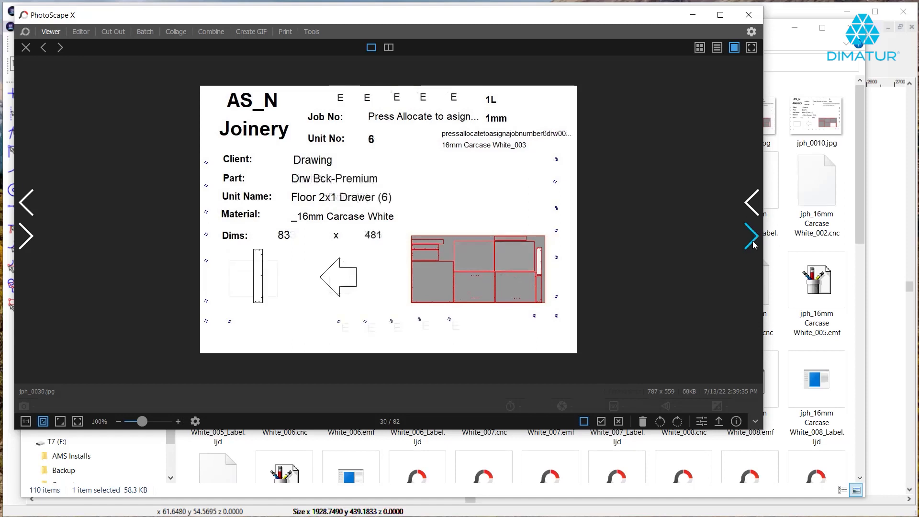
left_click(753, 244)
left_click(752, 244)
left_click(753, 244)
Examine the part labels of sheet 16mm Carcase White_004, checking which units its parts belong to.
left_click(753, 244)
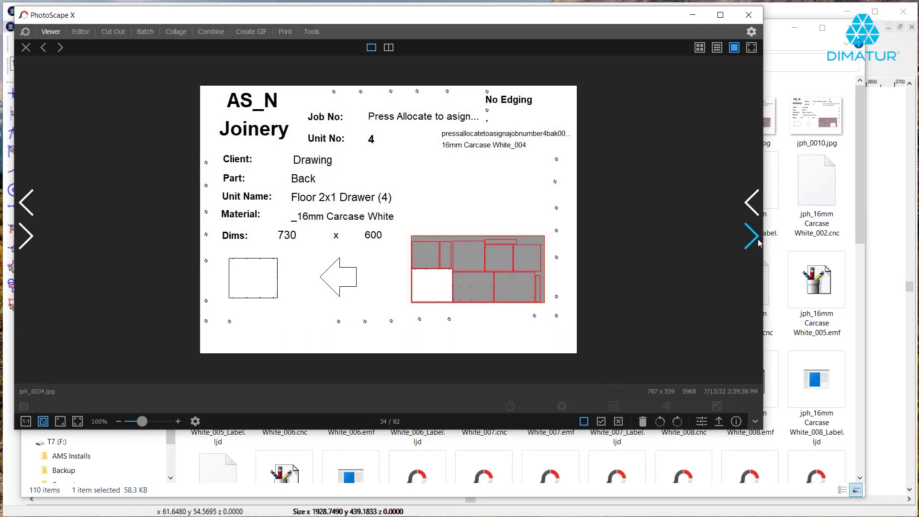
left_click(753, 237)
left_click(753, 237)
left_click(753, 237)
left_click(753, 236)
left_click(753, 236)
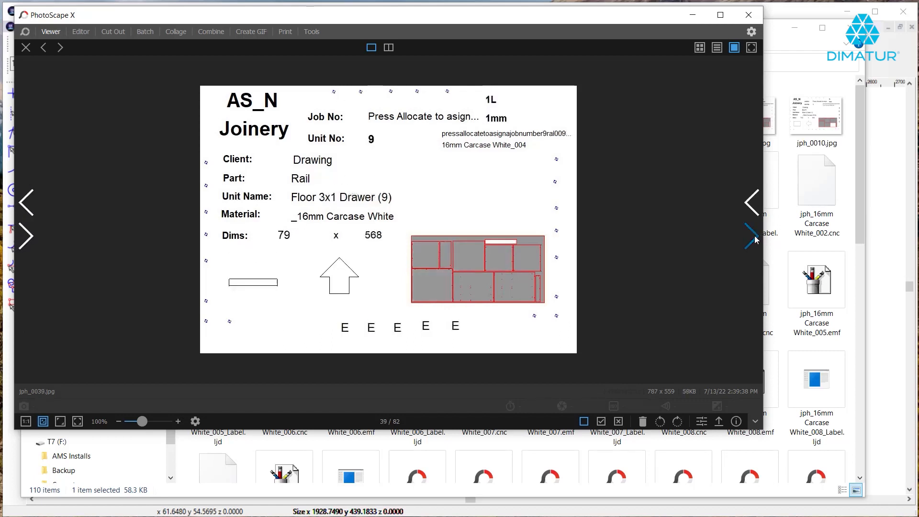
Go through the remaining part labels up to sheet 16mm Carcase White_008, following the order of the unit numbers.
left_click(753, 237)
left_click(753, 237)
left_click(753, 237)
left_click(753, 237)
left_click(753, 237)
left_click(753, 237)
left_click(754, 238)
left_click(753, 237)
left_click(754, 238)
left_click(754, 238)
left_click(754, 238)
left_click(754, 237)
left_click(754, 238)
left_click(754, 237)
left_click(754, 237)
left_click(753, 237)
left_click(753, 238)
left_click(754, 238)
left_click(754, 237)
left_click(753, 237)
left_click(754, 237)
left_click(754, 237)
left_click(754, 237)
left_click(754, 237)
left_click(754, 237)
left_click(754, 237)
left_click(754, 237)
left_click(754, 238)
left_click(754, 237)
left_click(754, 238)
left_click(754, 237)
left_click(754, 237)
left_click(754, 238)
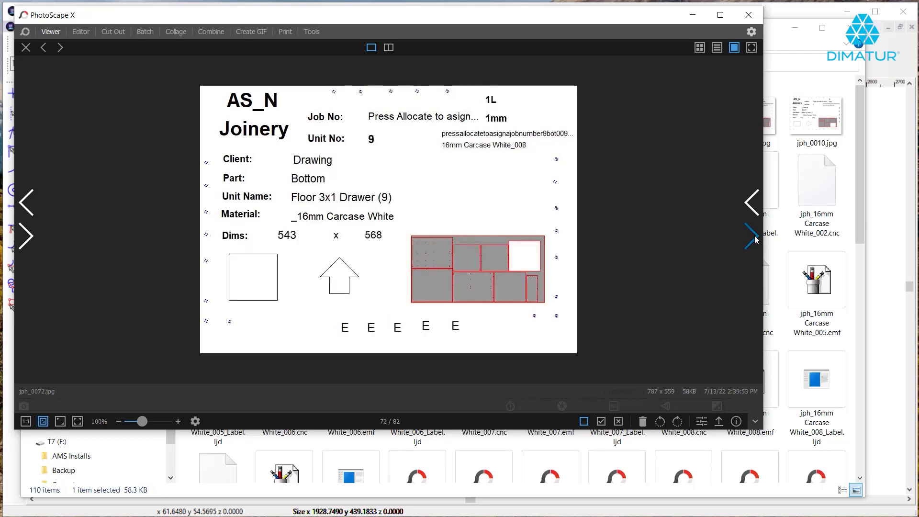
left_click(753, 237)
left_click(753, 237)
left_click(754, 237)
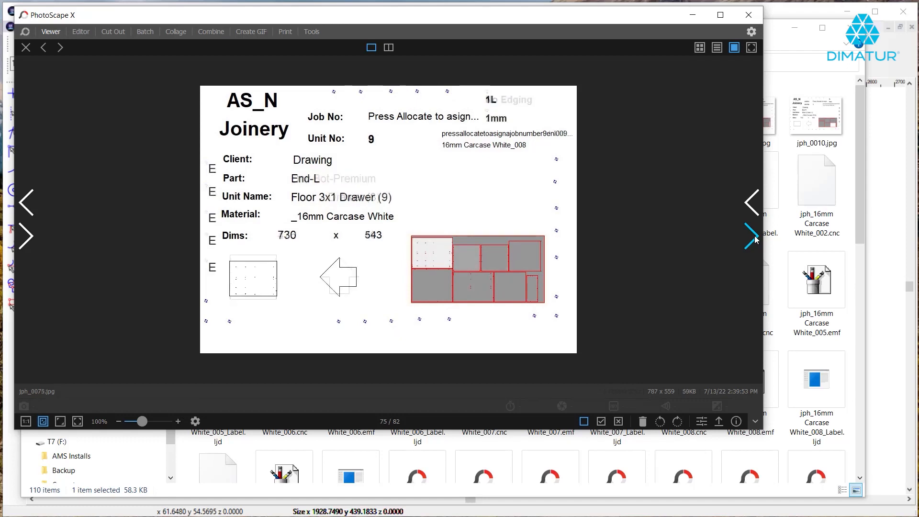
Examine the part labels of sheet 16mm Carcase White_009 for their unit numbers and nest positions.
left_click(753, 238)
left_click(754, 237)
left_click(753, 238)
left_click(754, 237)
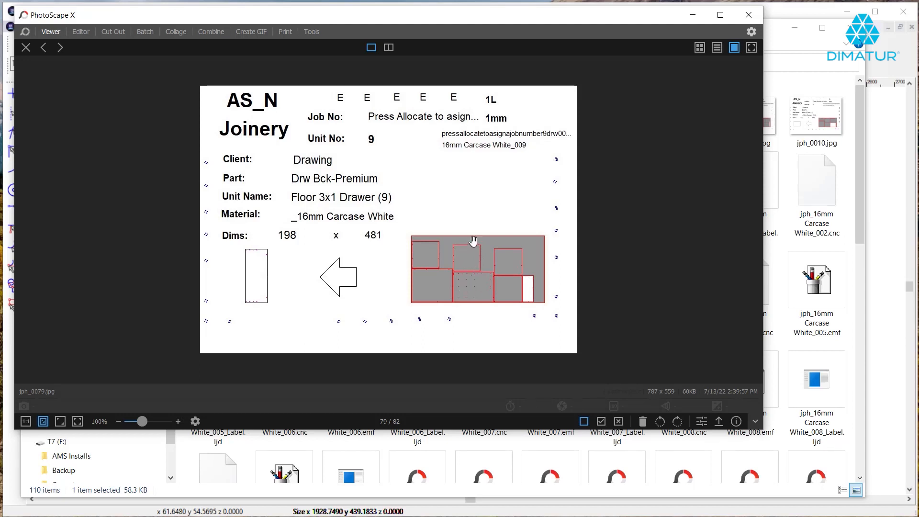
Switch back to EnRoute and review the Nest Option among the AutoTP Processing preferences, accepting the settings as they are.
left_click(693, 15)
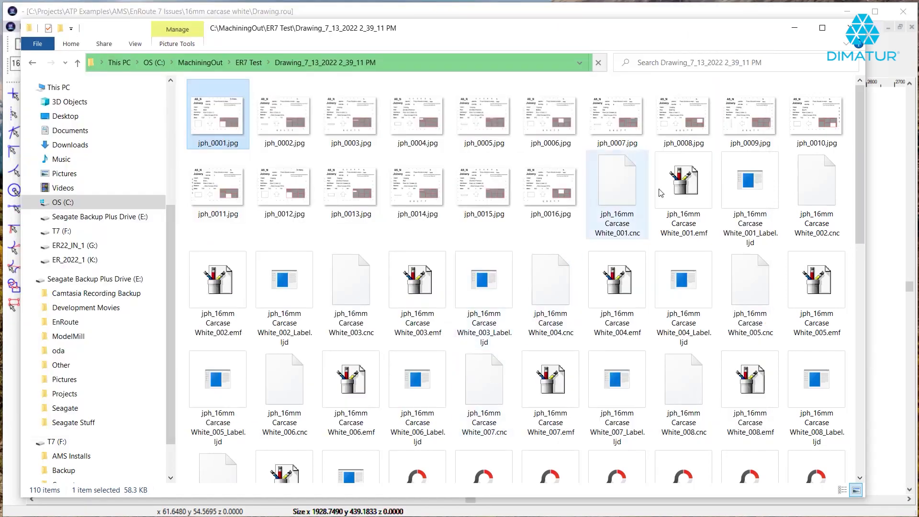
left_click(795, 28)
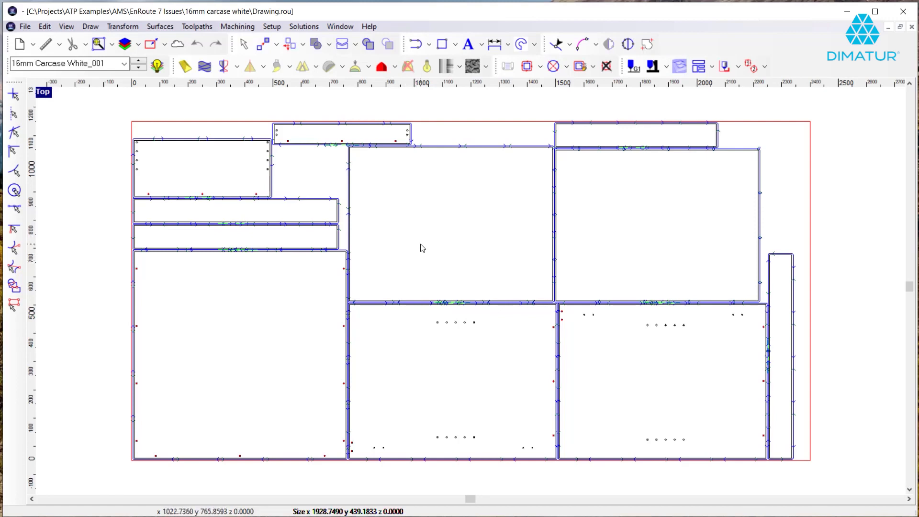
left_click(280, 27)
left_click(296, 121)
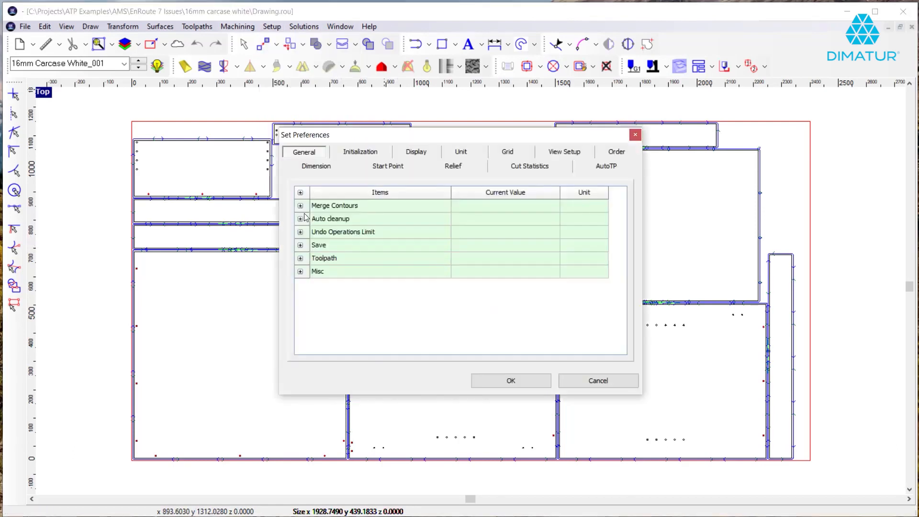
left_click(604, 166)
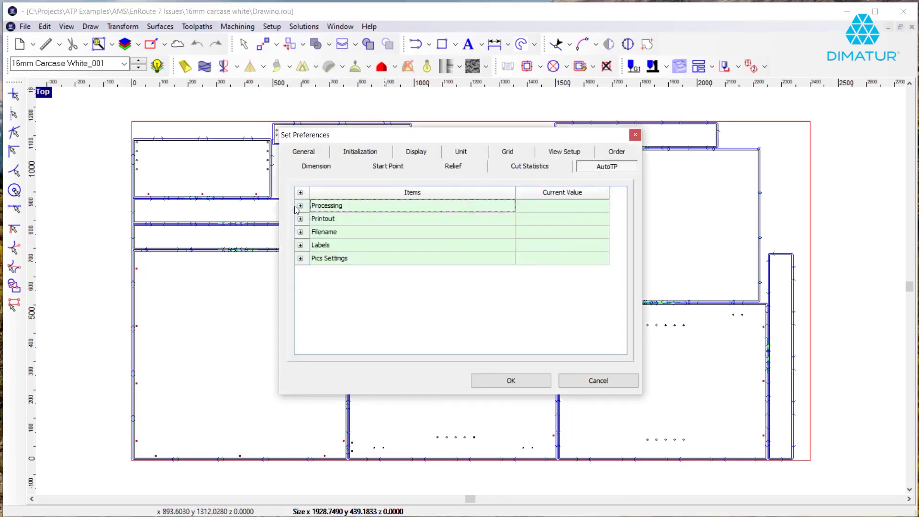
left_click(300, 205)
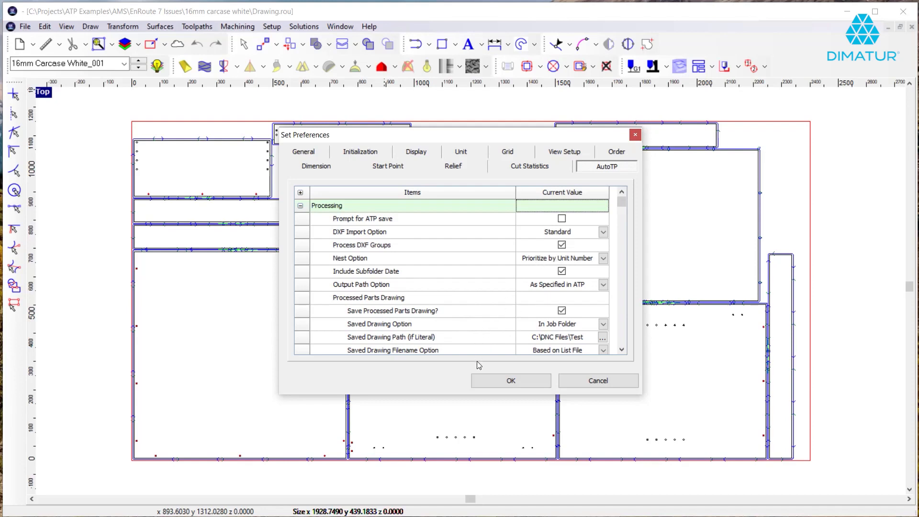
left_click(510, 381)
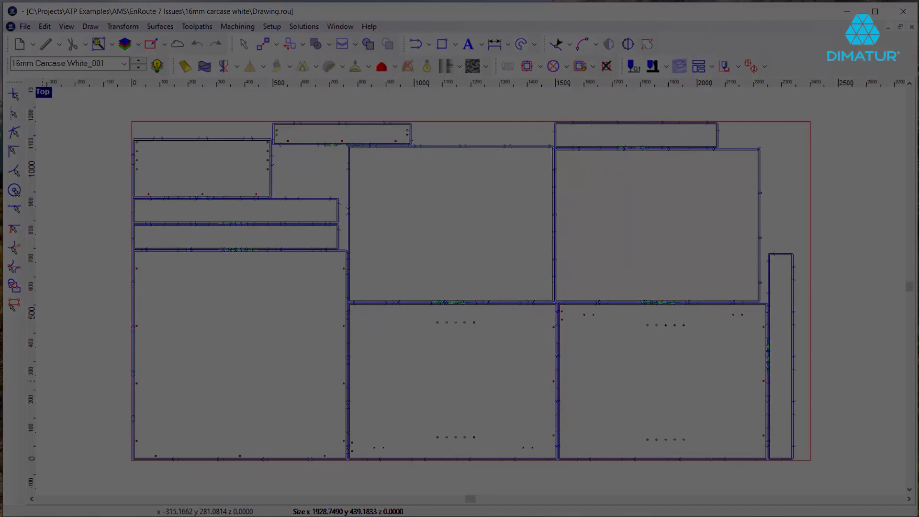